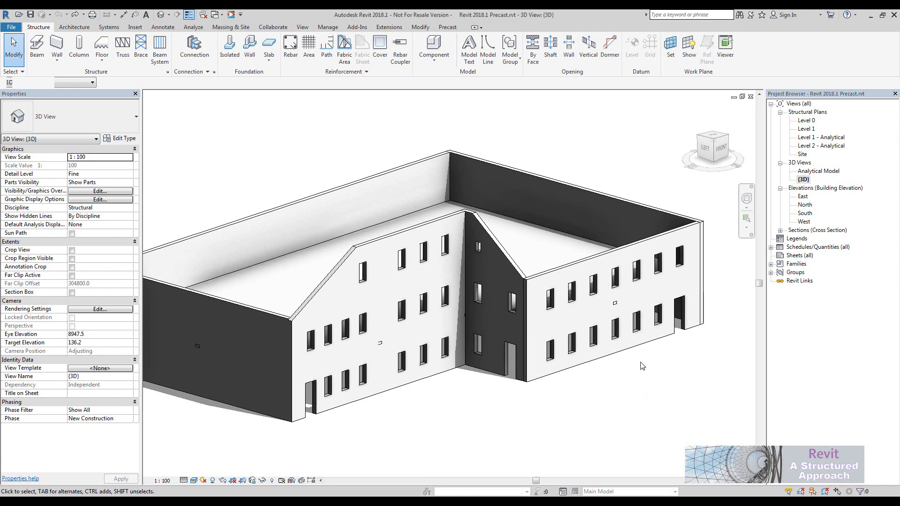
scroll(642, 363, "up", 2)
left_click(641, 335)
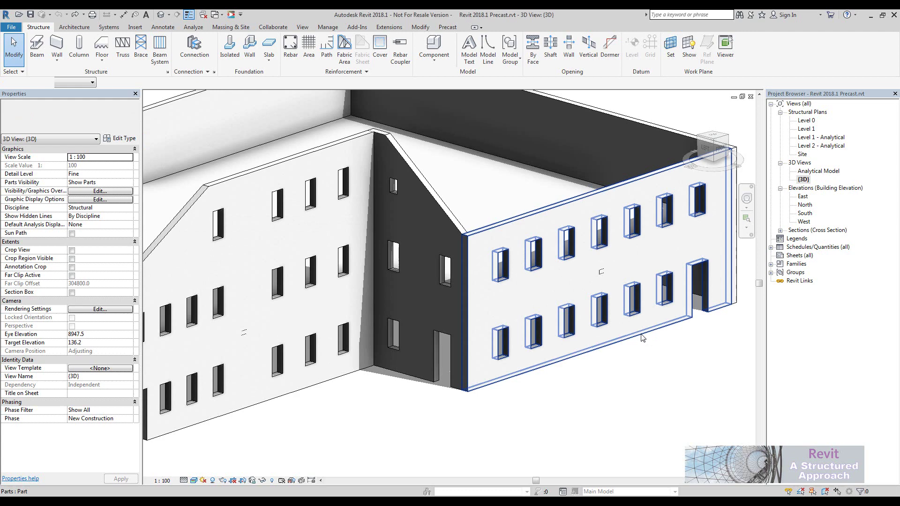
key("Escape")
left_click(577, 181)
left_click(621, 386)
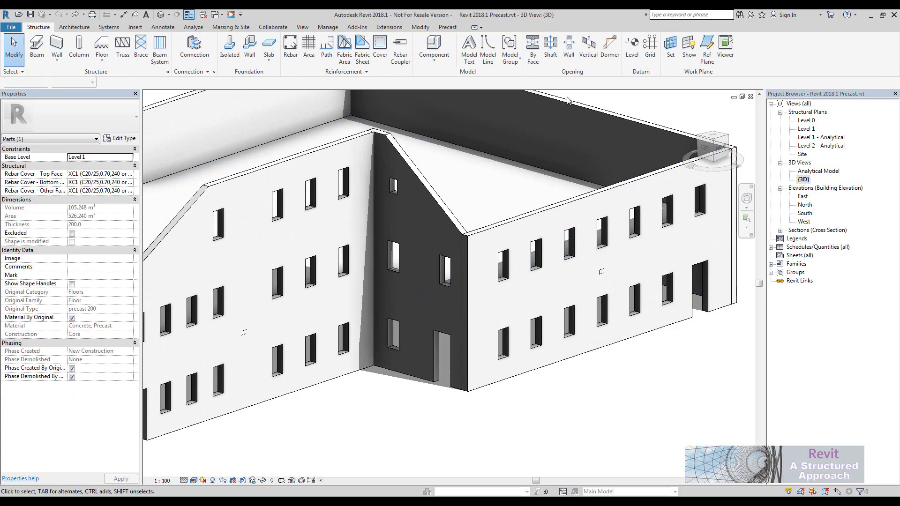
Open the precast configuration and review the segmentation settings for solid walls.
left_click(452, 28)
middle_click_drag(494, 93, 494, 109)
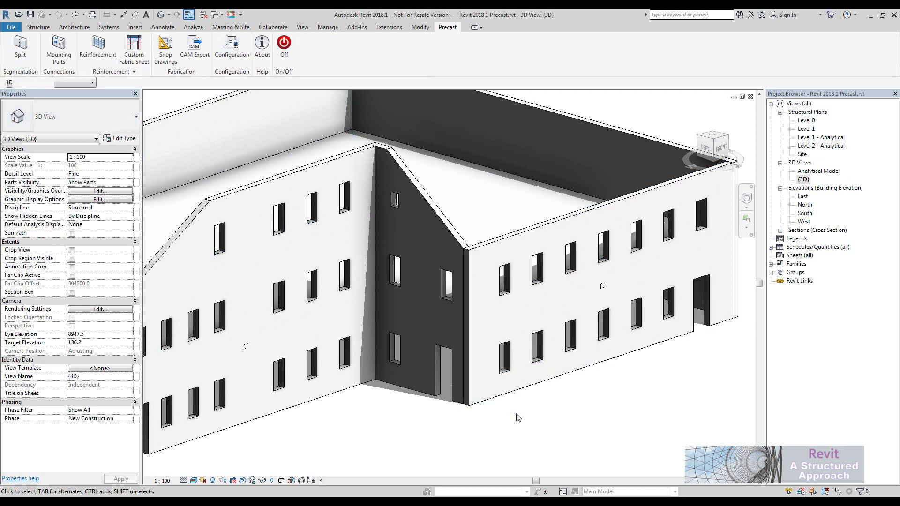
scroll(530, 426, "down", 2)
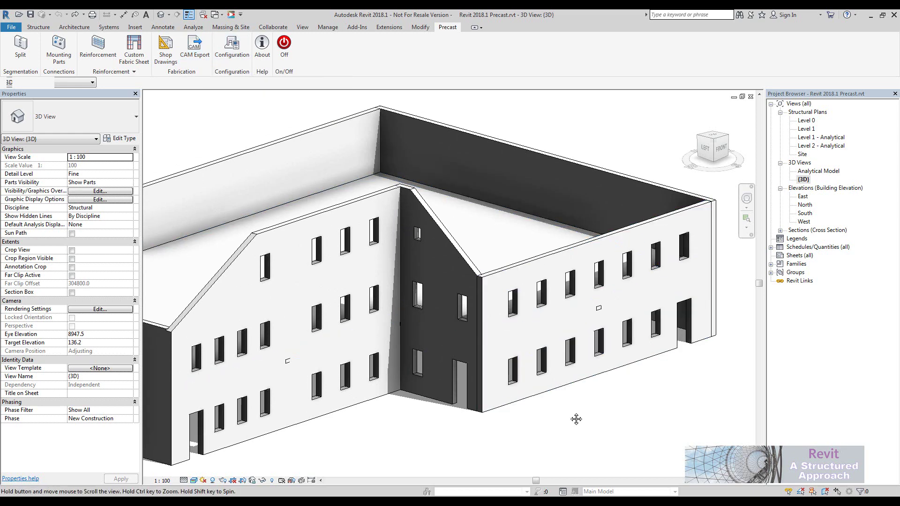
middle_click_drag(576, 411, 565, 414)
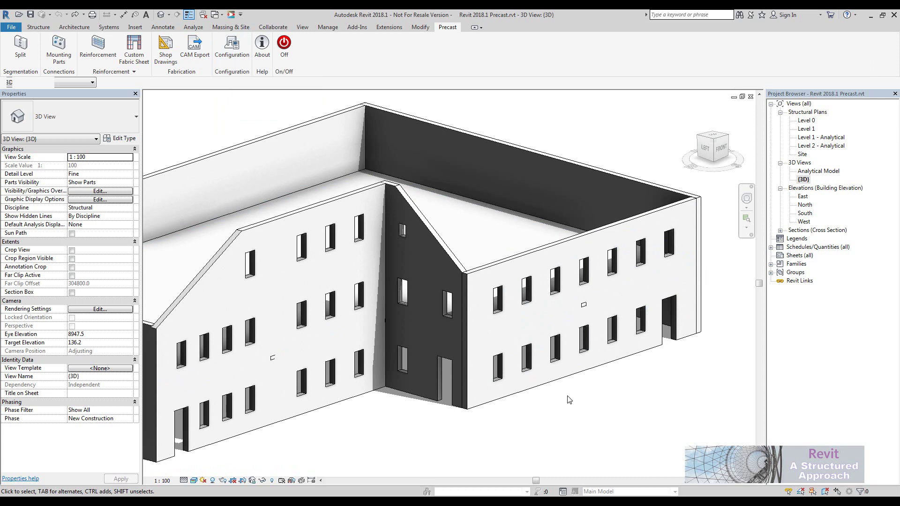
left_click(240, 55)
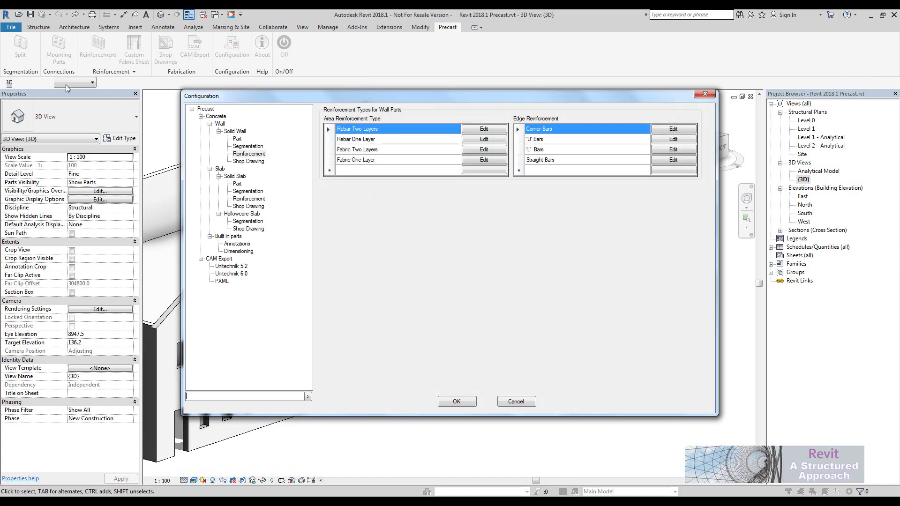
left_click_drag(513, 95, 531, 384)
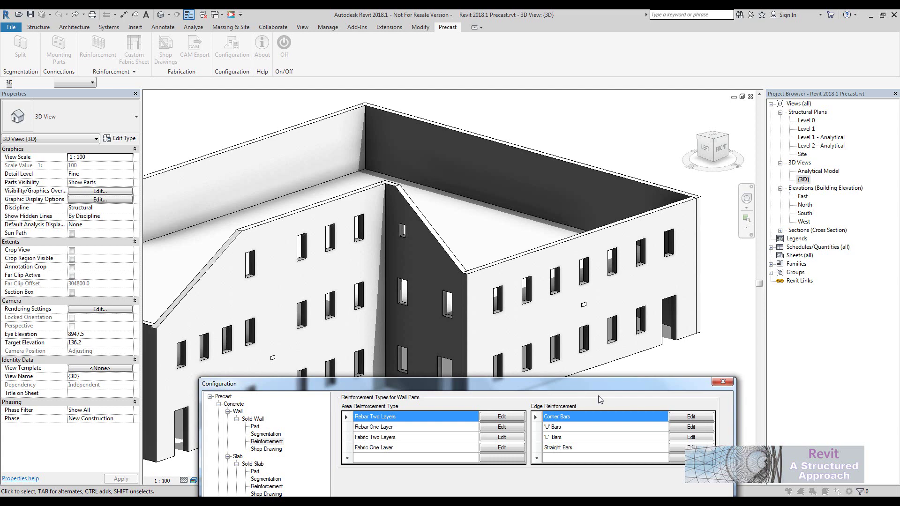
left_click_drag(607, 386, 570, 166)
left_click_drag(566, 134, 574, 106)
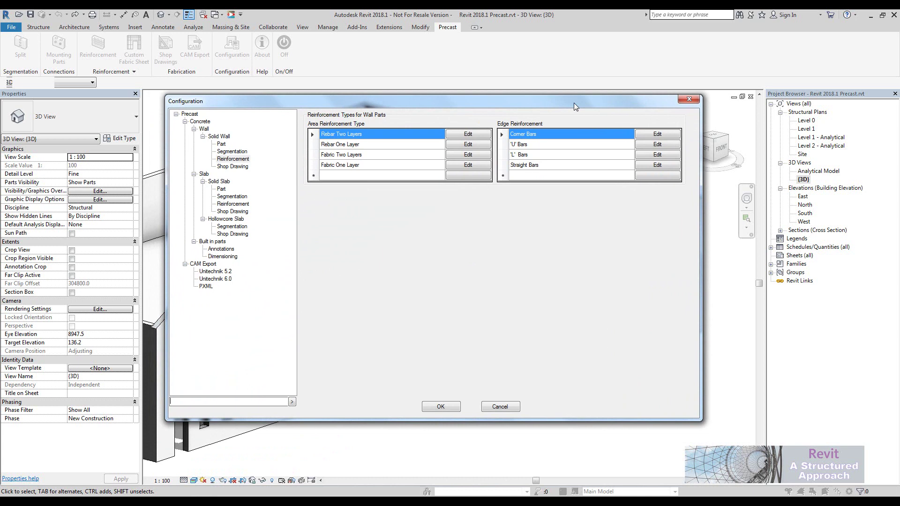
left_click(232, 151)
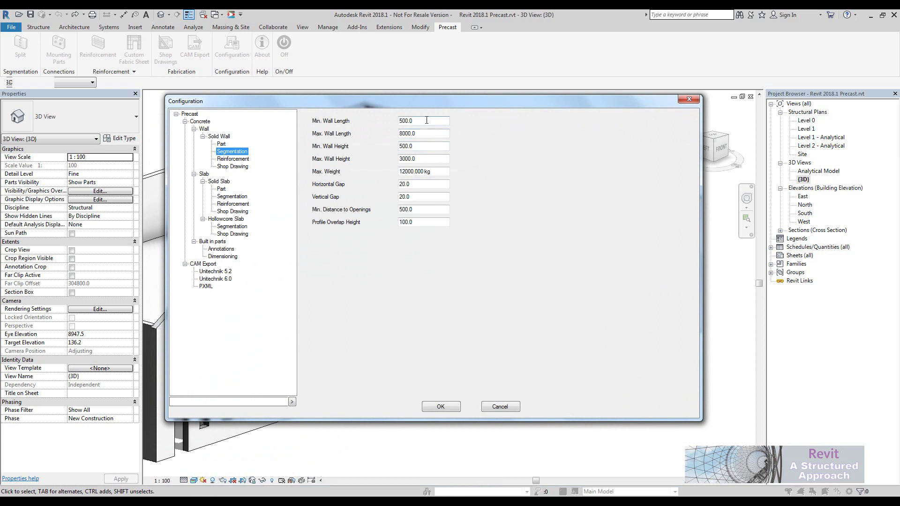
left_click(419, 174)
Review the solid slab and hollowcore slab segmentation settings and the built-in parts annotation settings.
left_click(233, 197)
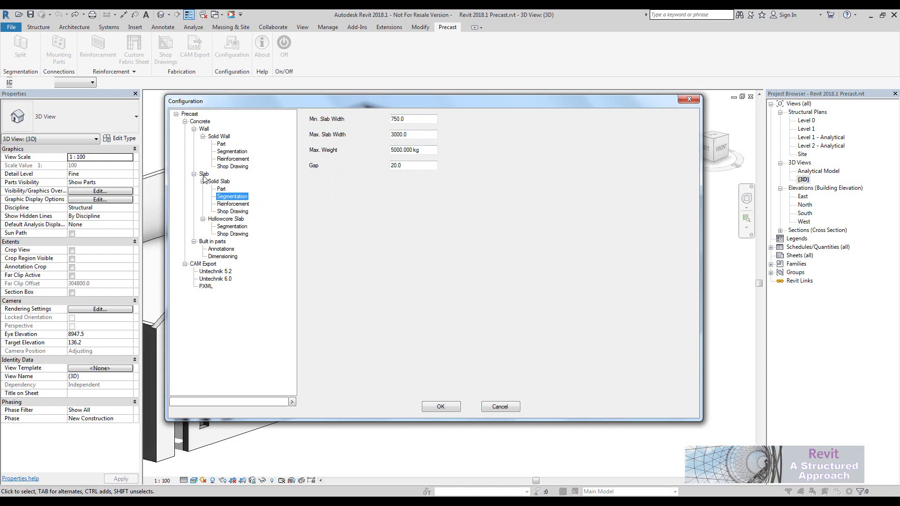
left_click(224, 189)
left_click(233, 226)
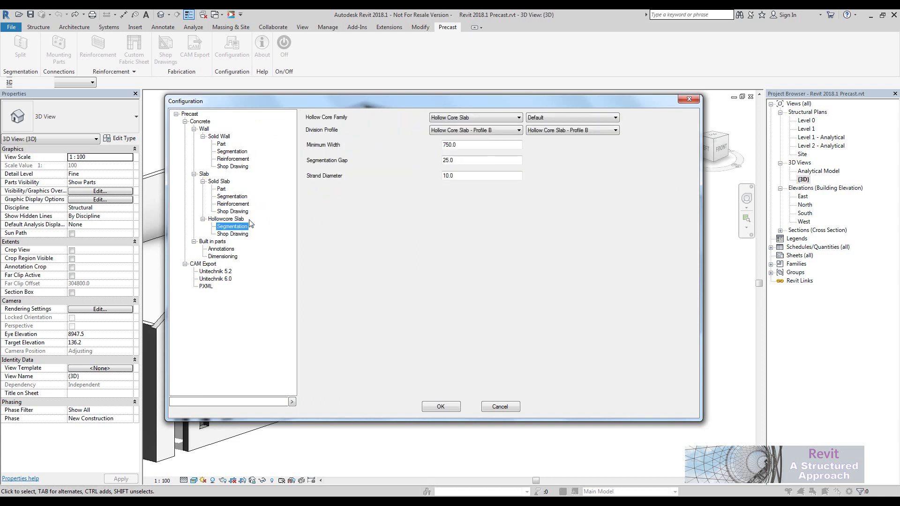
left_click(217, 248)
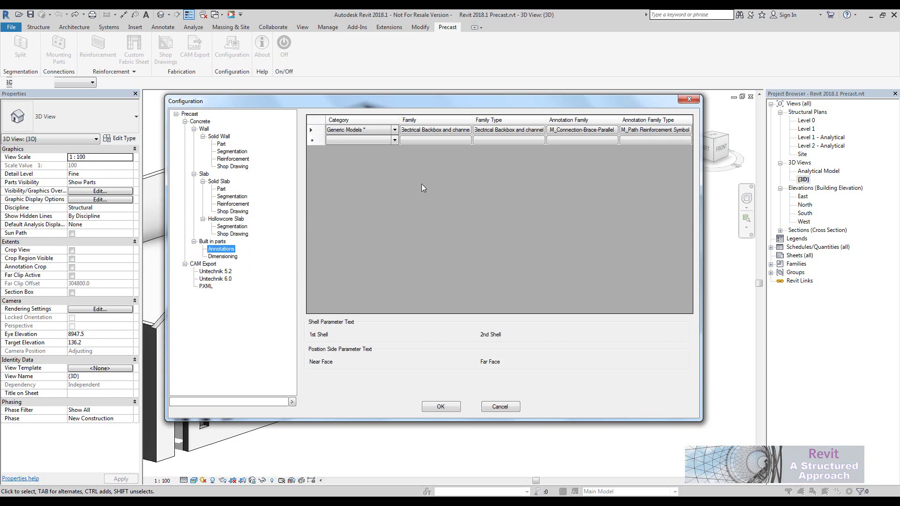
left_click(407, 132)
Review the Unitechnik 5.2, Unitechnik 6.0 and PXML CAM export settings, and close the configuration without saving changes.
left_click(225, 279)
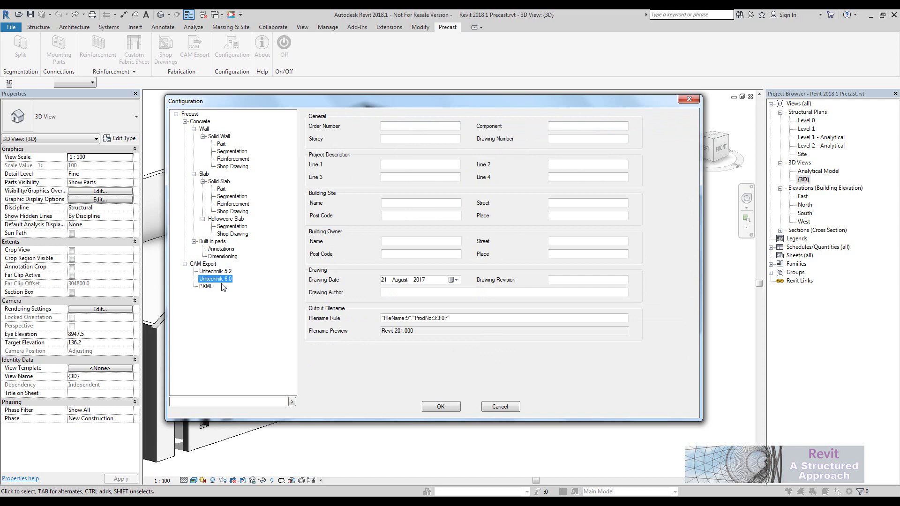
left_click(207, 287)
left_click(215, 272)
left_click(212, 280)
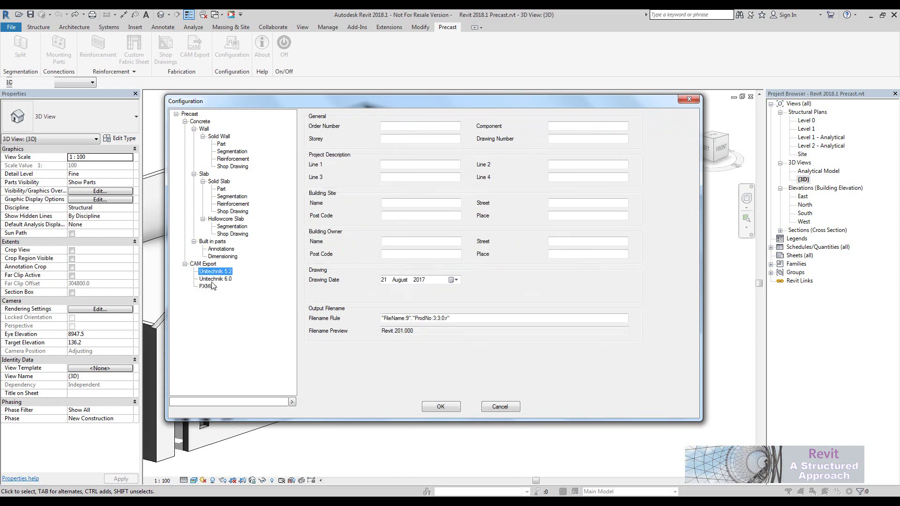
left_click(207, 286)
left_click(487, 407)
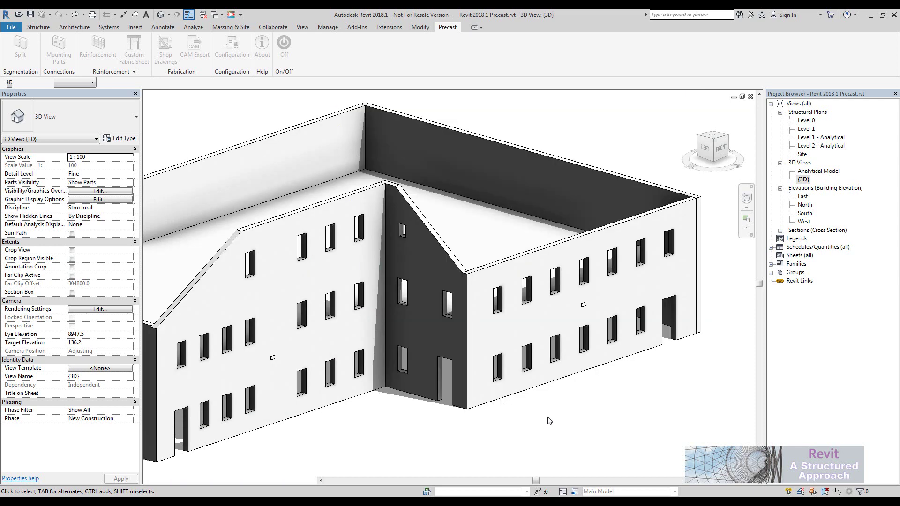
Split the two-storey front wall with the end doorway into precast panels.
left_click(583, 371)
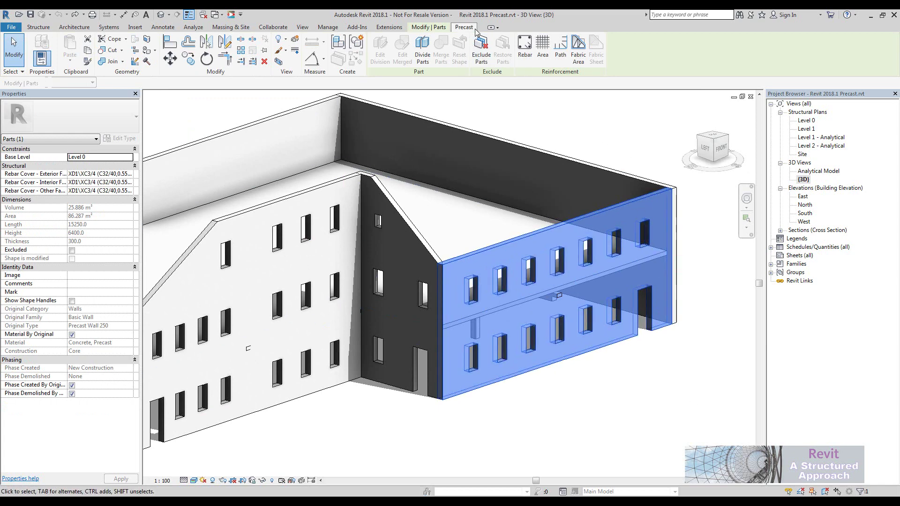
left_click(467, 27)
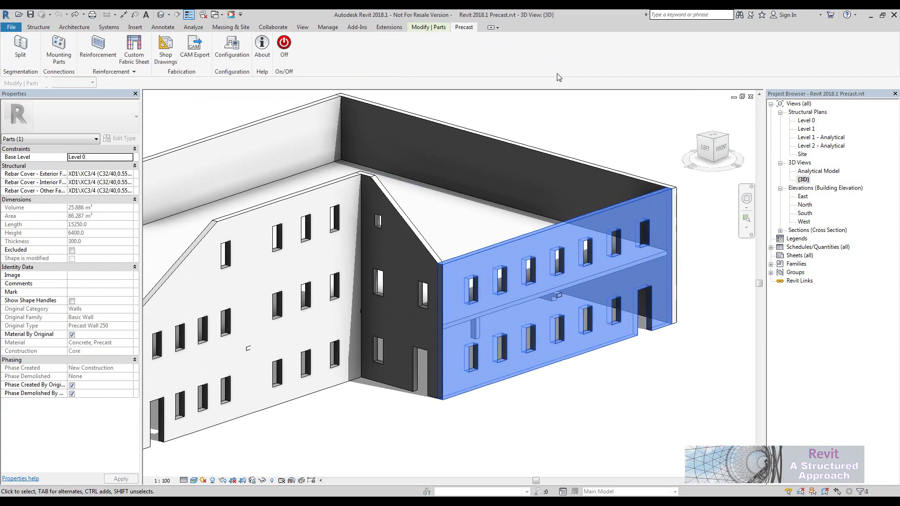
left_click(21, 47)
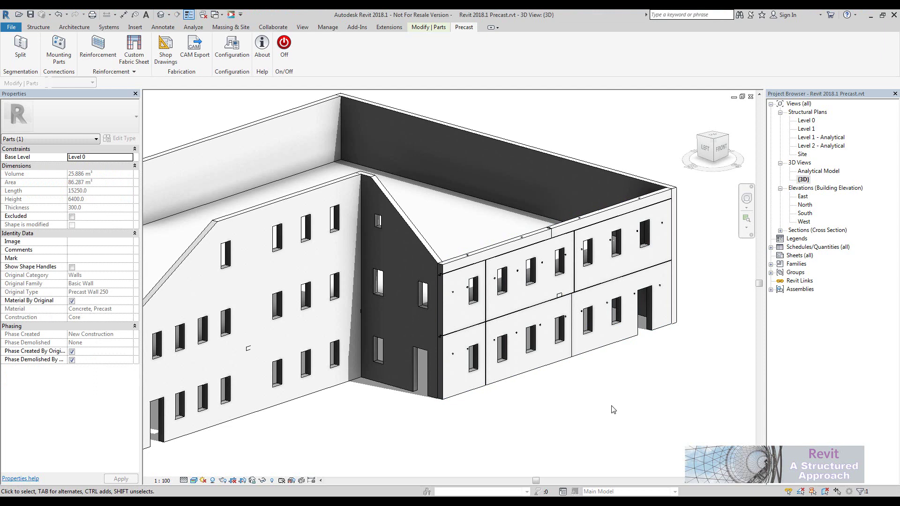
Split the adjoining dark gable wall with the sloped top into precast panels.
left_click(411, 229)
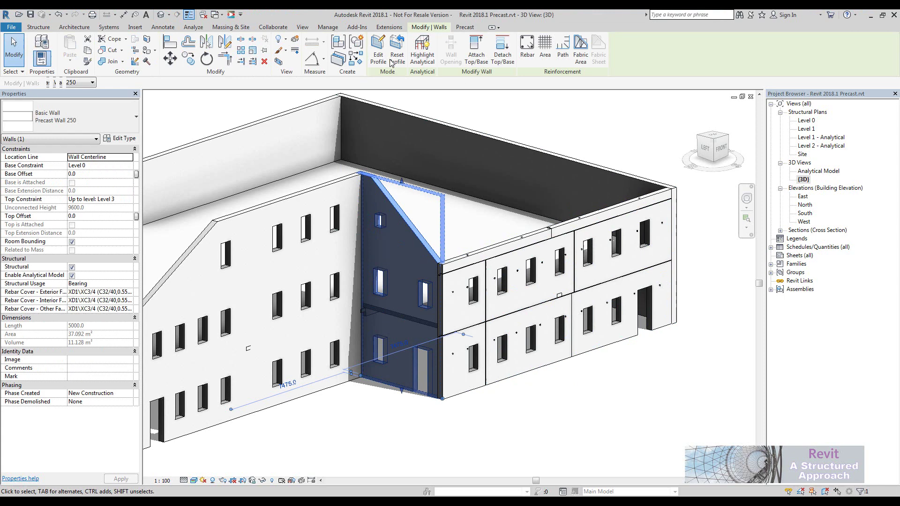
left_click(465, 27)
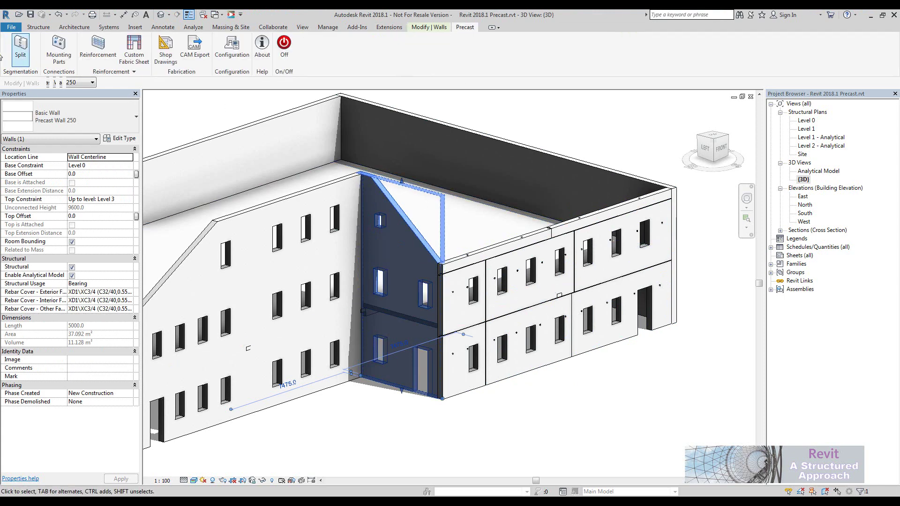
left_click(25, 58)
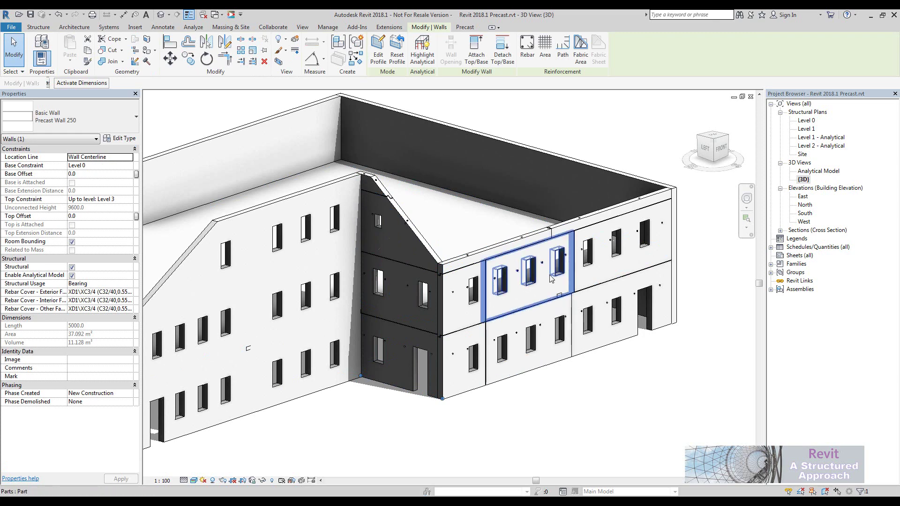
Inspect the split wall panels by selecting the front wall's top strip and the sloped gable panel.
scroll(549, 279, "up", 2)
scroll(549, 279, "down", 3)
scroll(574, 140, "up", 3)
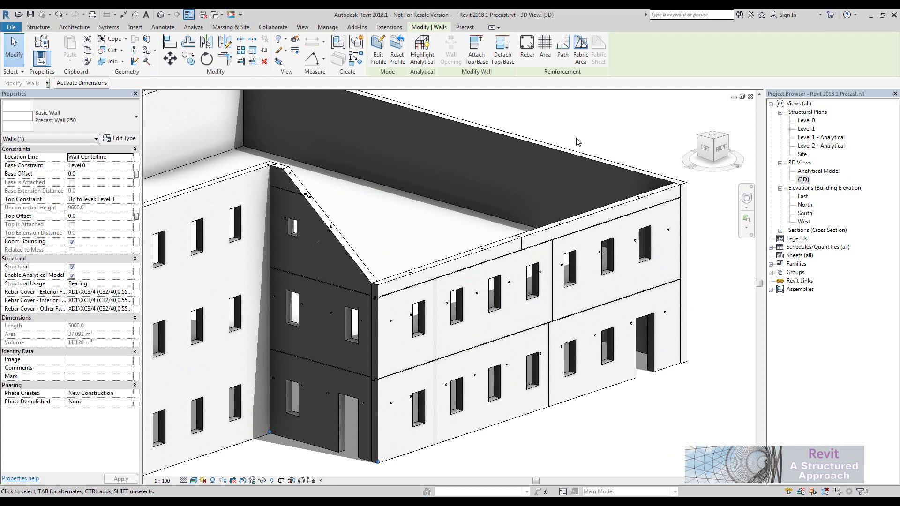
left_click(563, 225)
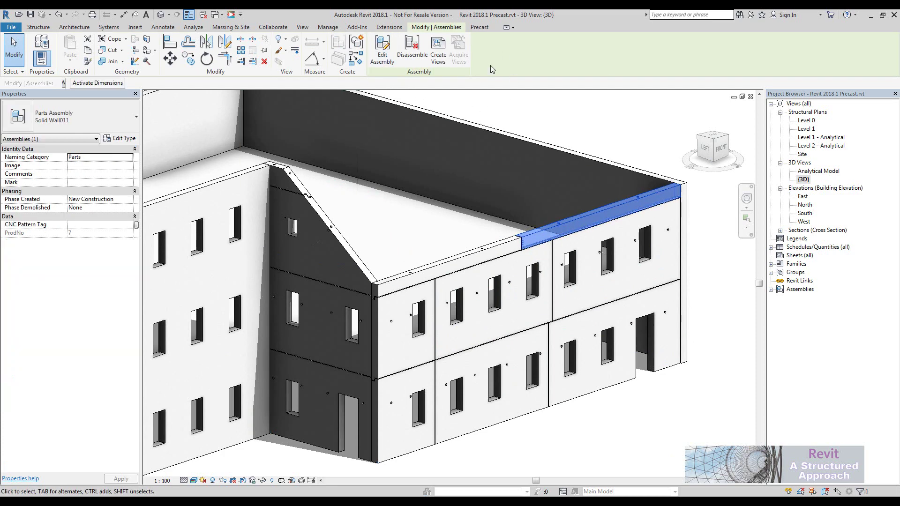
left_click(538, 104)
scroll(377, 280, "up", 1)
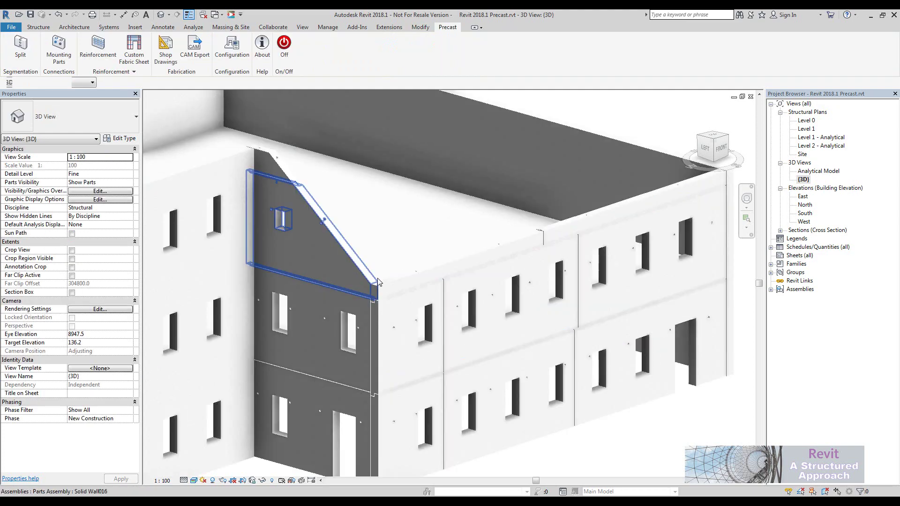
scroll(378, 281, "up", 3)
left_click(342, 263)
scroll(357, 261, "down", 4)
middle_click_drag(416, 262, 399, 276, "shift")
Expand the project's assemblies and examine the properties of several solid wall assemblies, including Solid Wall008 and Solid Wall011.
left_click(771, 290)
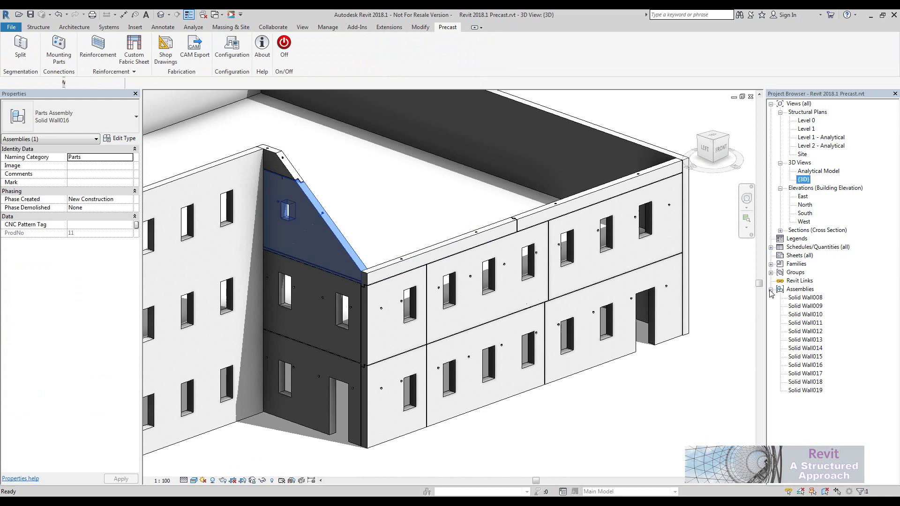
left_click(810, 298)
left_click(815, 305)
left_click(816, 322)
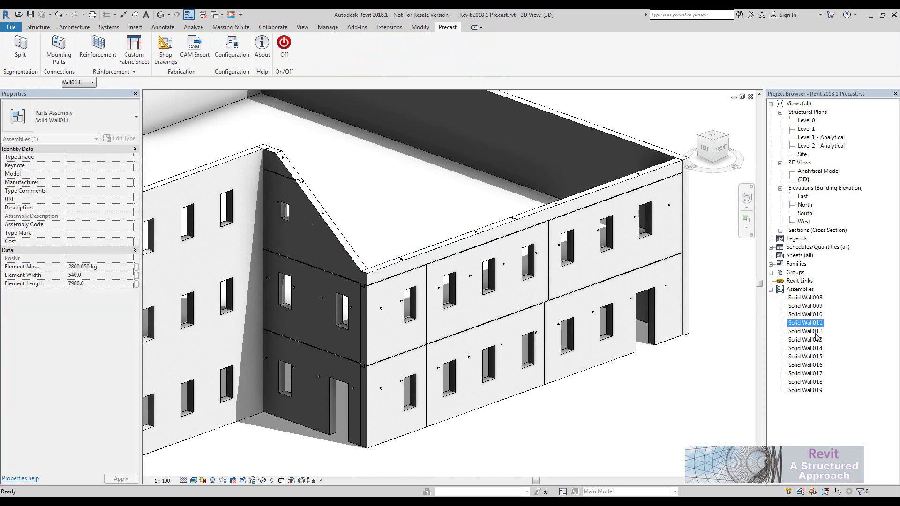
left_click(817, 348)
left_click(818, 382)
left_click(803, 298)
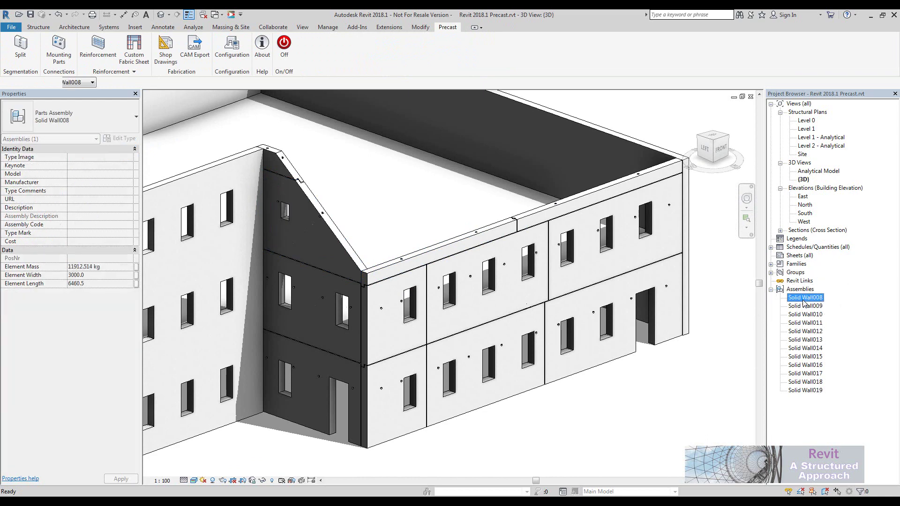
left_click(307, 225)
scroll(307, 225, "up", 1)
middle_click_drag(307, 225, 211, 185)
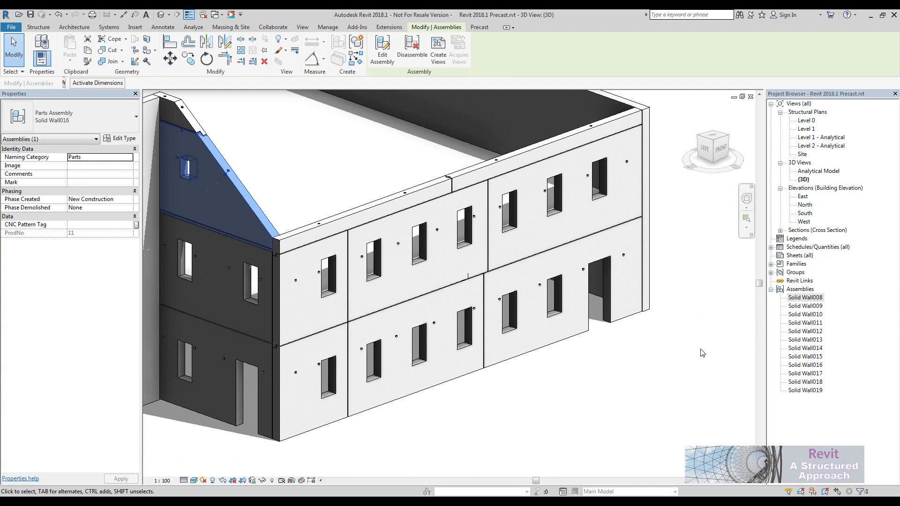
left_click(585, 385)
mouse_move(585, 386)
middle_mouse_down()
mouse_move(596, 384)
mouse_move(588, 385)
middle_mouse_up()
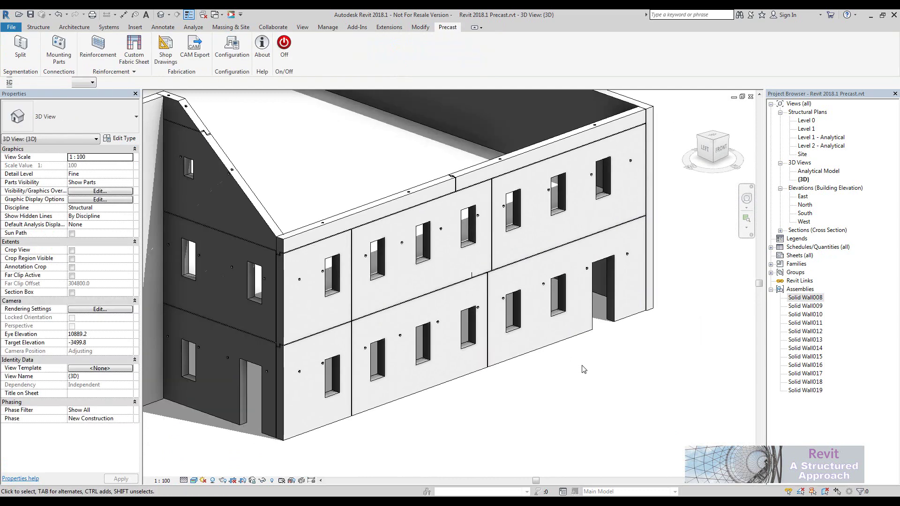
scroll(583, 369, "down", 2)
scroll(587, 367, "up", 1)
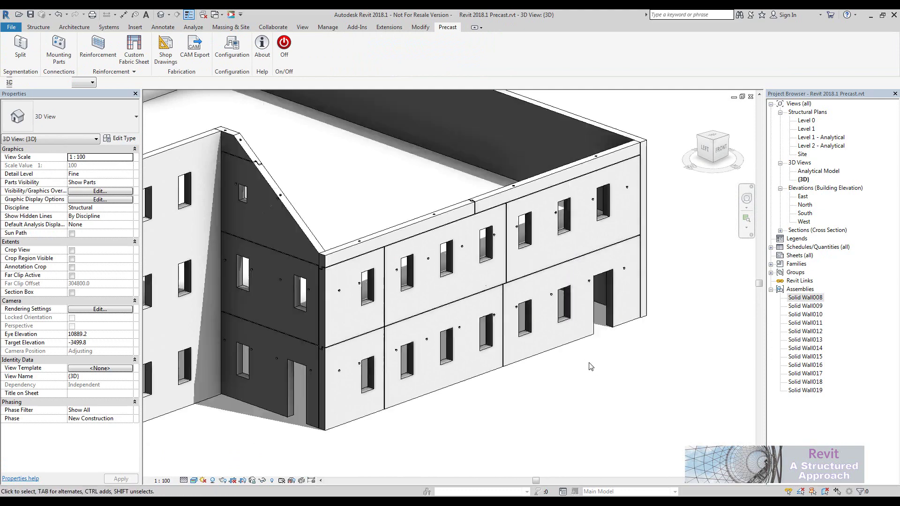
Select the floor slab part inside the building and open the Level 1 structural plan.
left_click(501, 177)
middle_click_drag(603, 253, 522, 342, "shift")
middle_click_drag(487, 208, 525, 221, "shift")
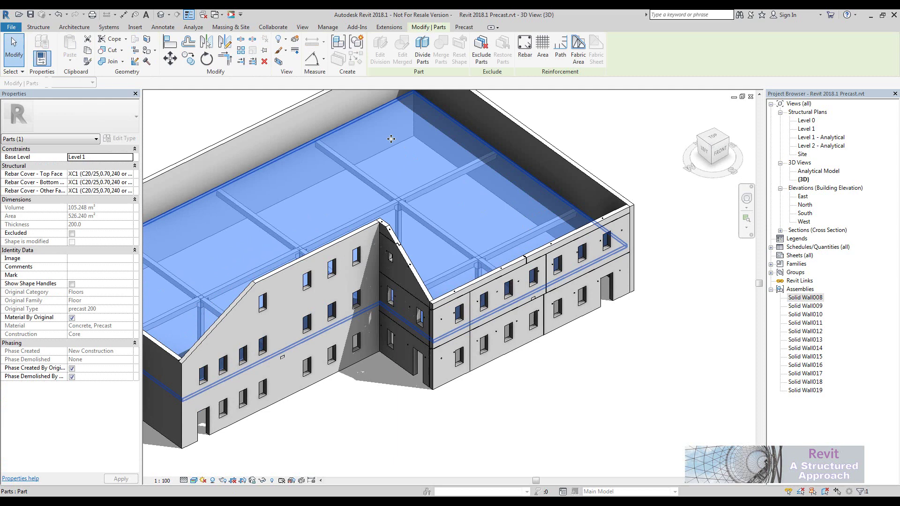
middle_click_drag(591, 195, 593, 225)
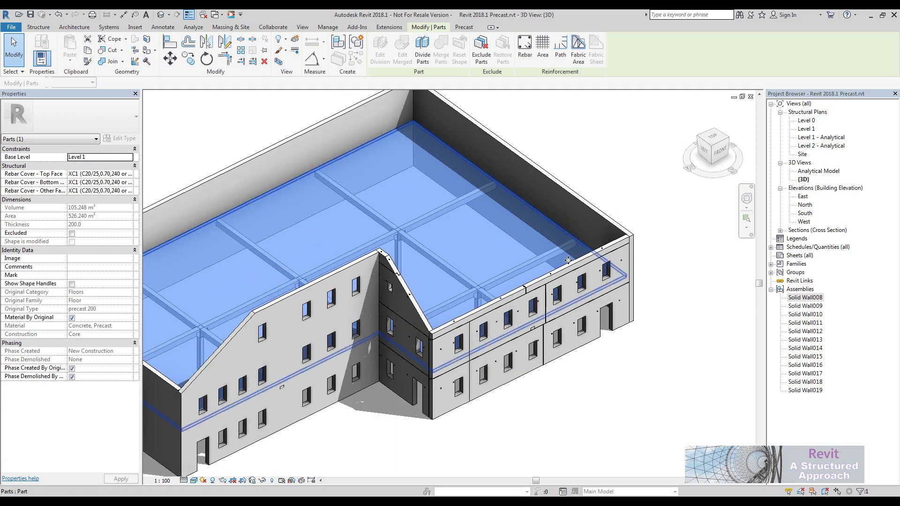
left_click(625, 166)
middle_click_drag(631, 162, 640, 177)
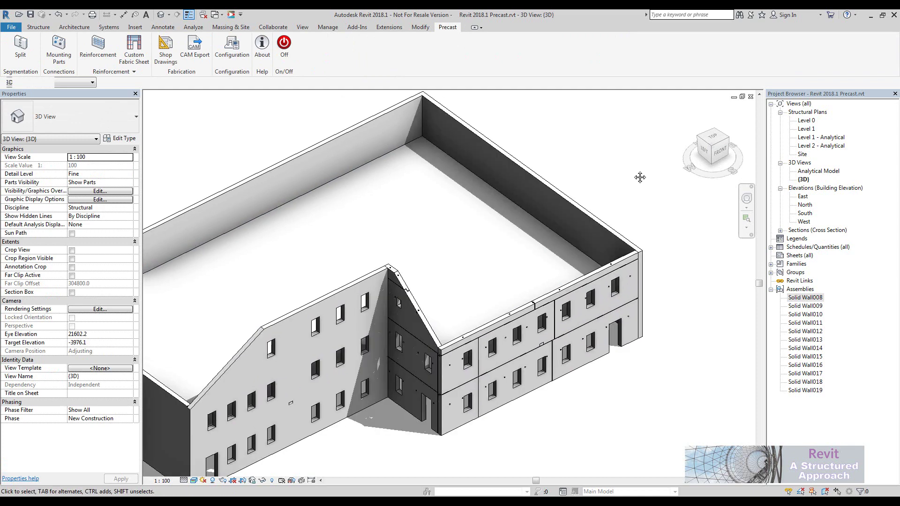
left_click(538, 221)
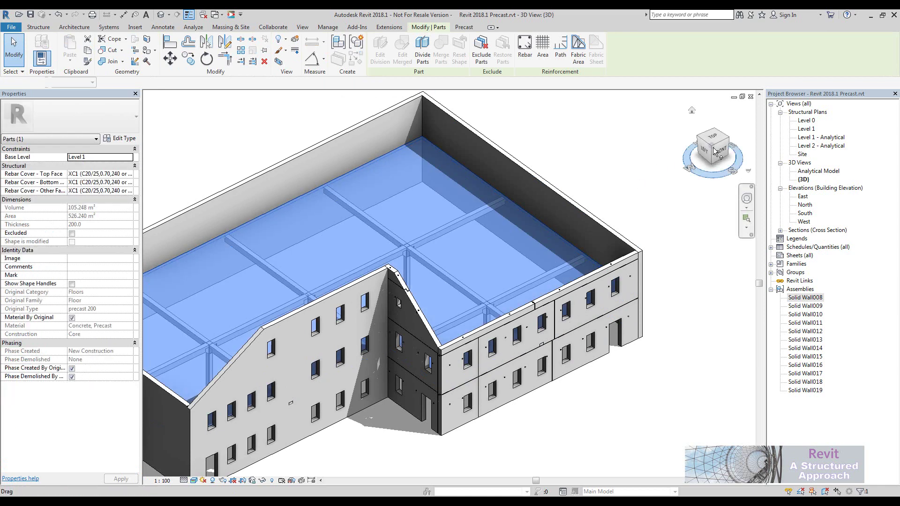
double_click(806, 129)
scroll(564, 274, "up", 2)
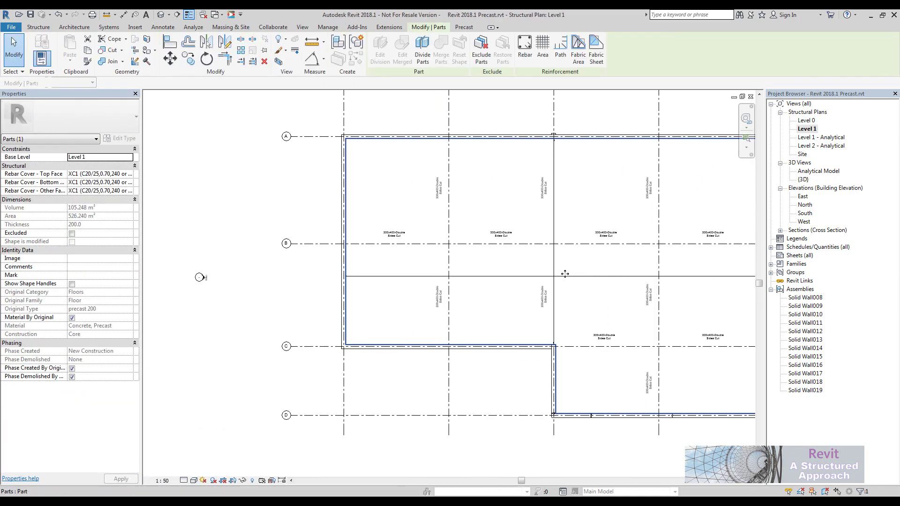
Divide the floor slab part along grids B and C using intersecting named references.
middle_click_drag(564, 274, 583, 277)
scroll(314, 260, "up", 1)
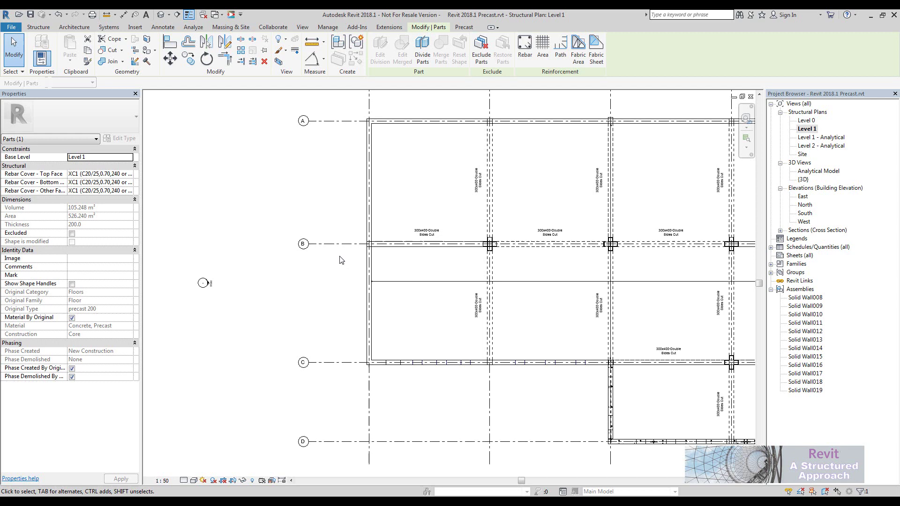
scroll(341, 260, "down", 2)
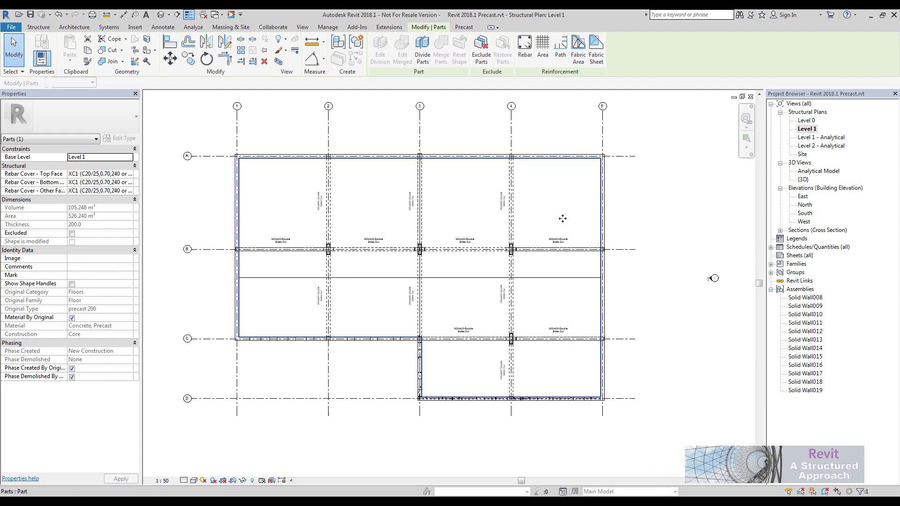
scroll(186, 246, "up", 2)
scroll(263, 231, "down", 1)
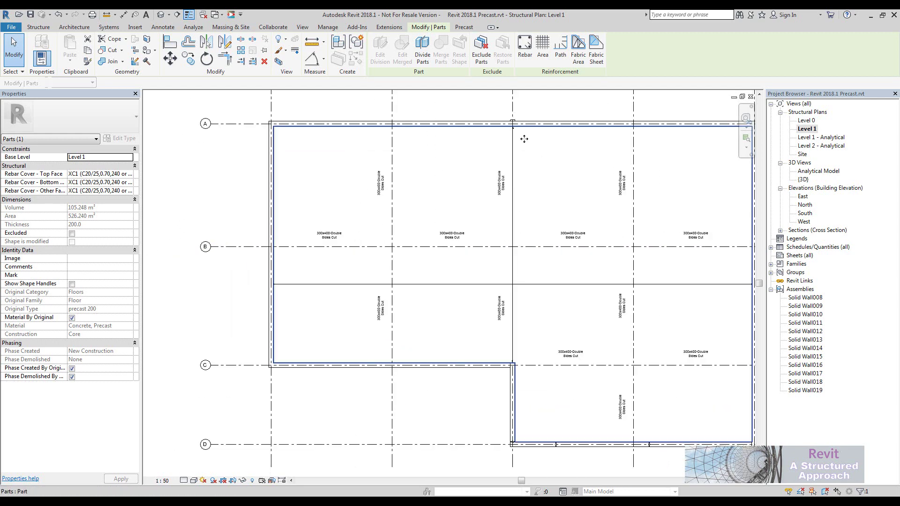
left_click(423, 48)
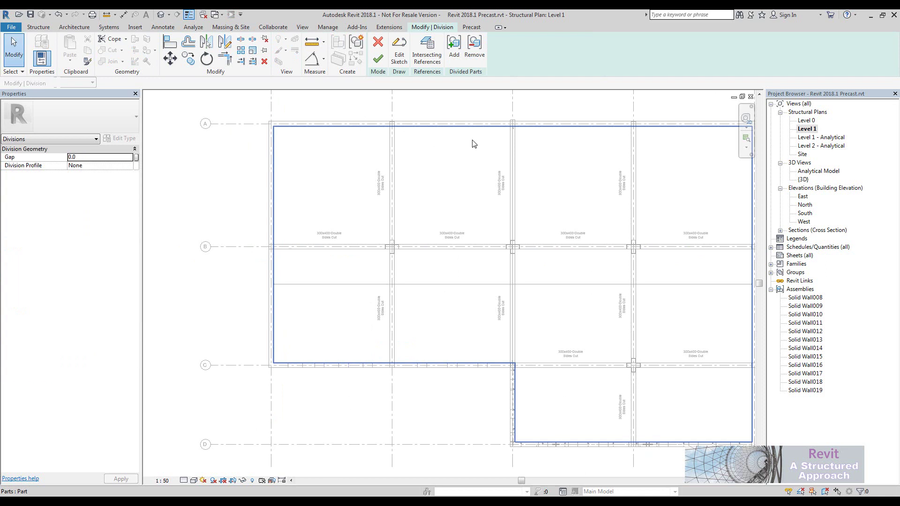
left_click(427, 48)
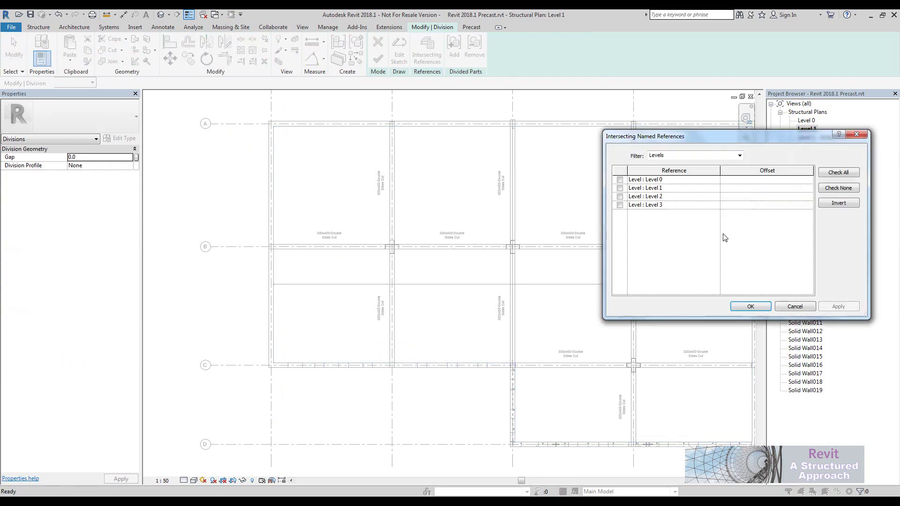
left_click(739, 155)
left_click(675, 171)
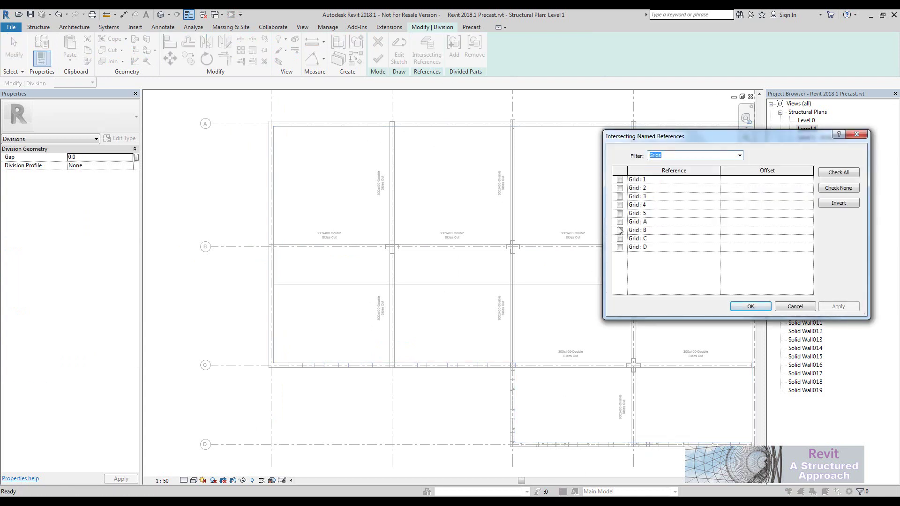
left_click(620, 230)
left_click(619, 238)
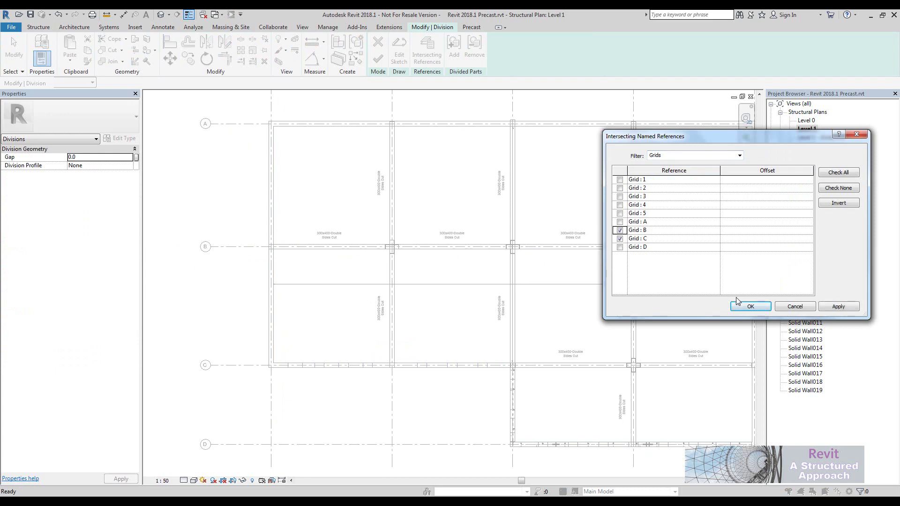
left_click(749, 306)
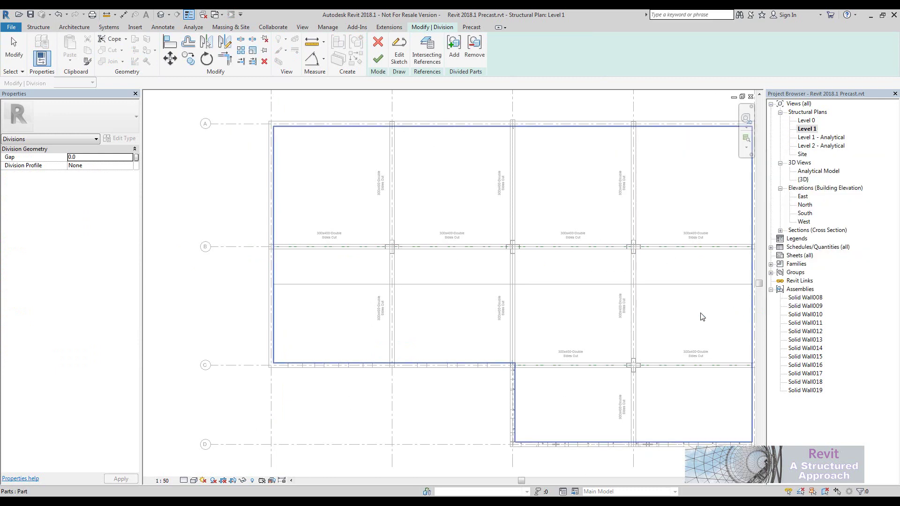
left_click(380, 58)
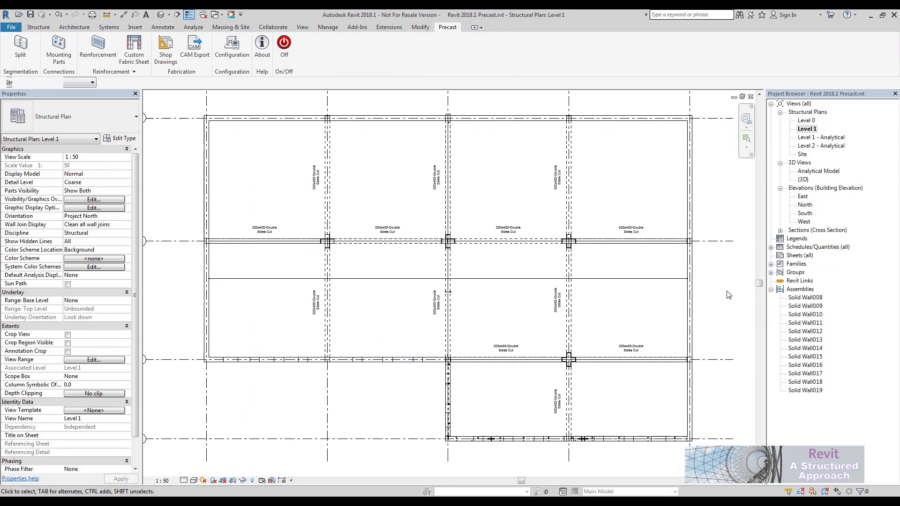
Select all three divided slab parts and try to split them together into precast elements.
left_click(618, 182)
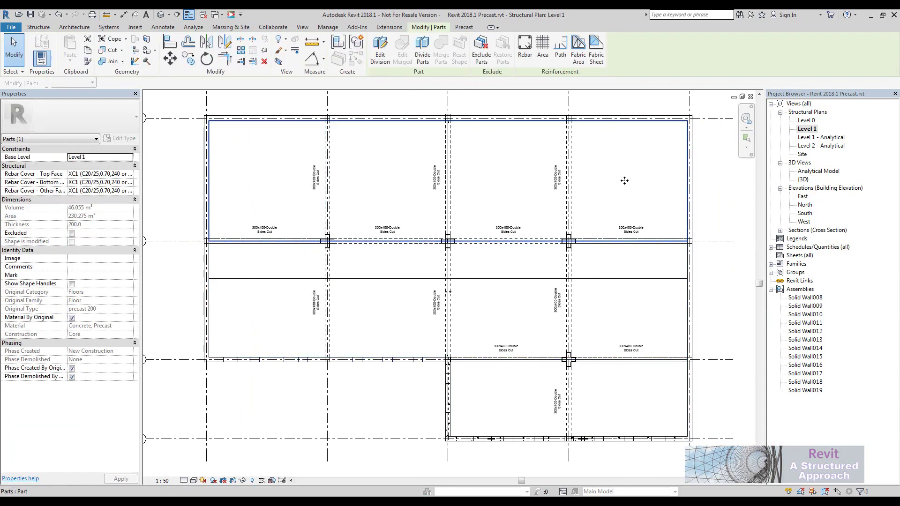
left_click(636, 332, "ctrl")
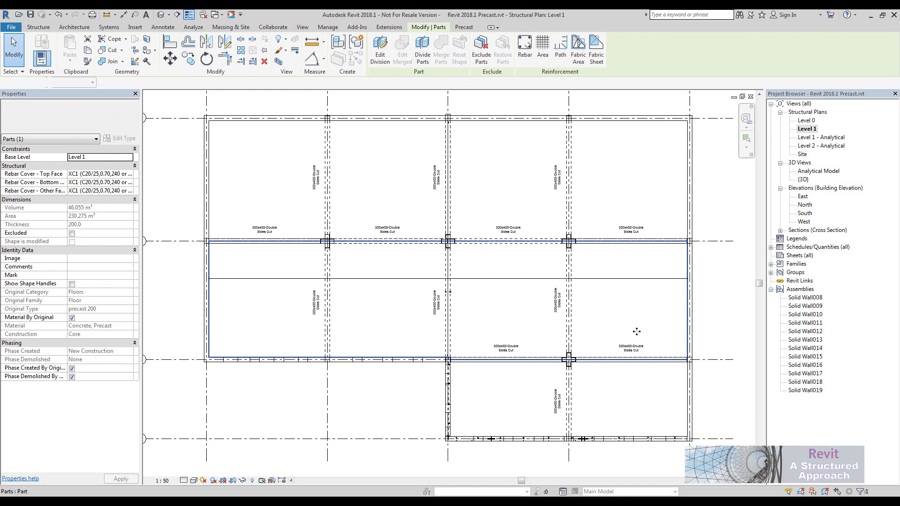
left_click(640, 395, "ctrl")
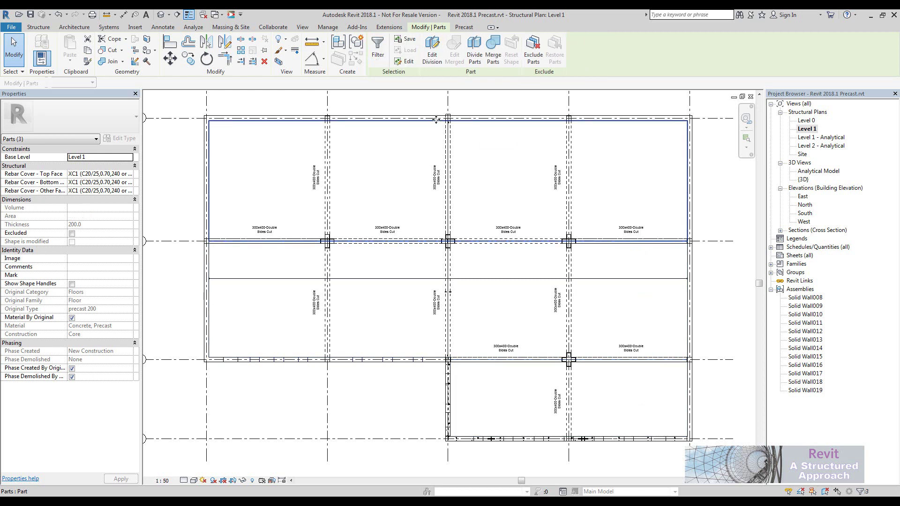
left_click(459, 28)
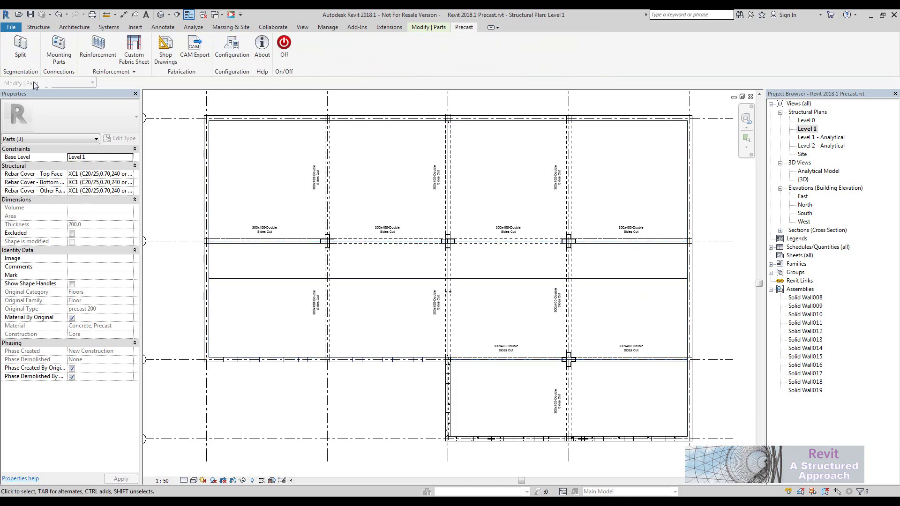
left_click(20, 49)
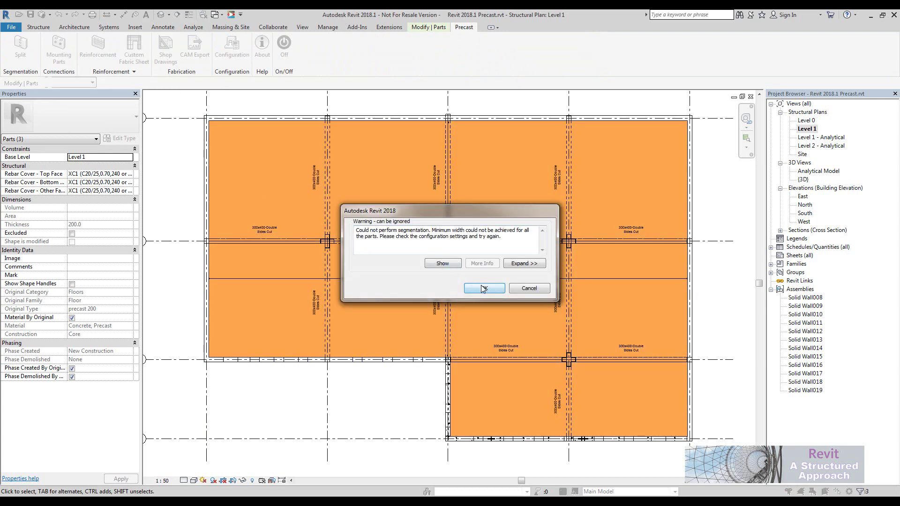
left_click(483, 289)
Split the slab part between grids A and B, and the part between grids B and C, into hollow core slabs.
left_click(632, 185)
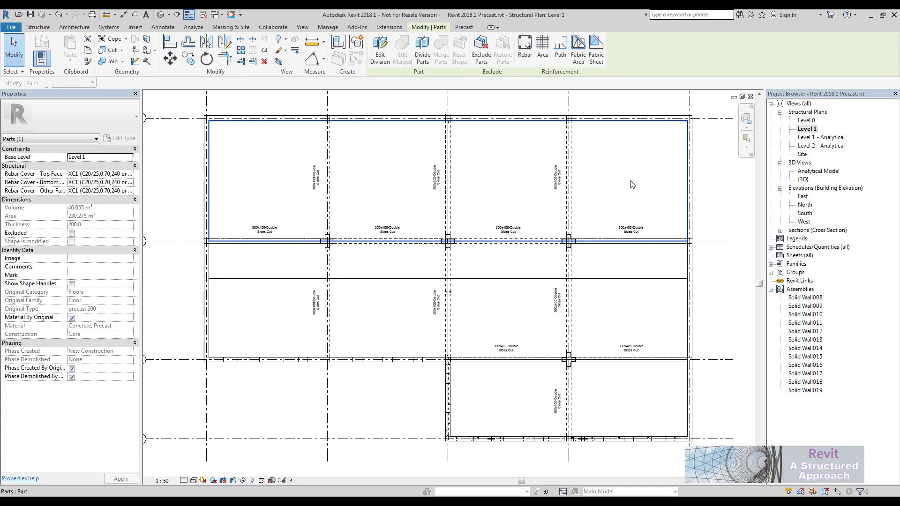
left_click(725, 191)
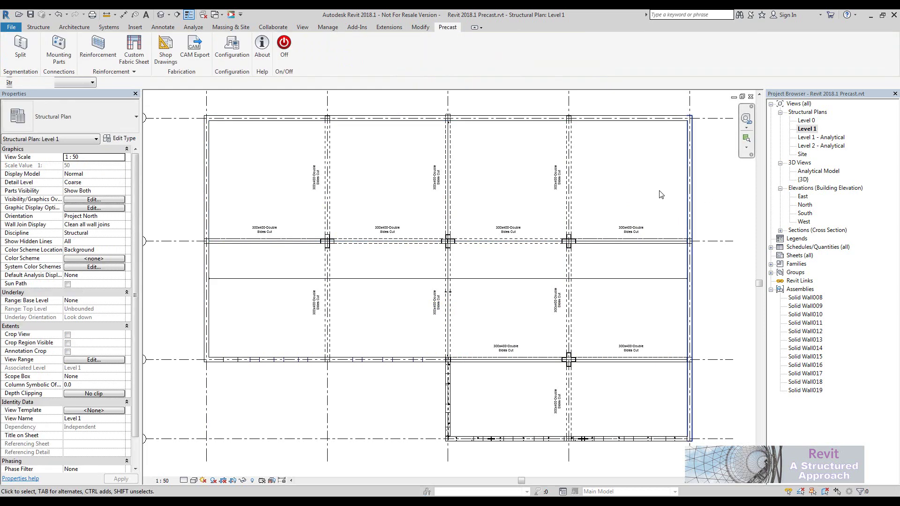
left_click(627, 185)
left_click(461, 28)
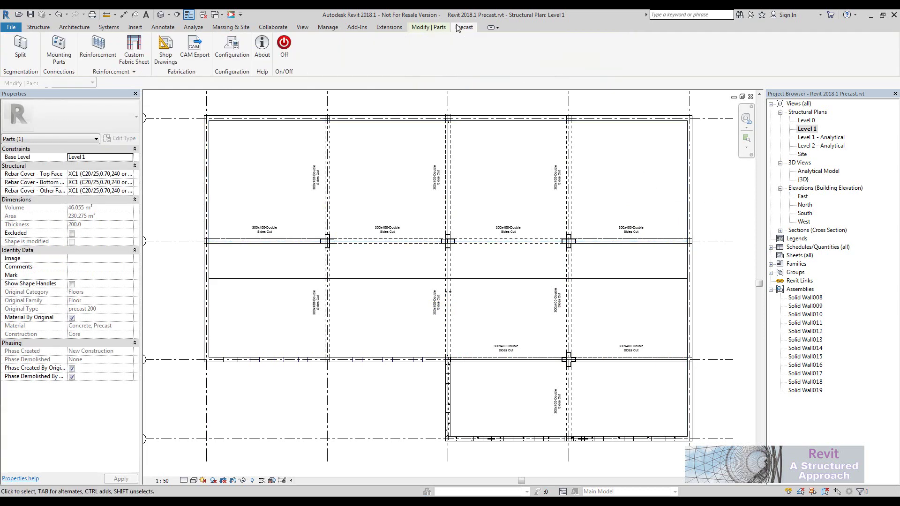
left_click(20, 49)
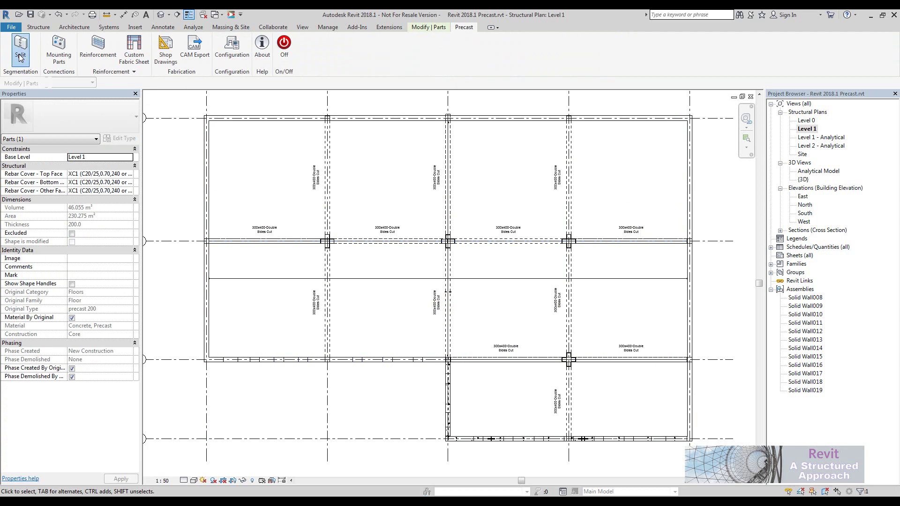
left_click(301, 231)
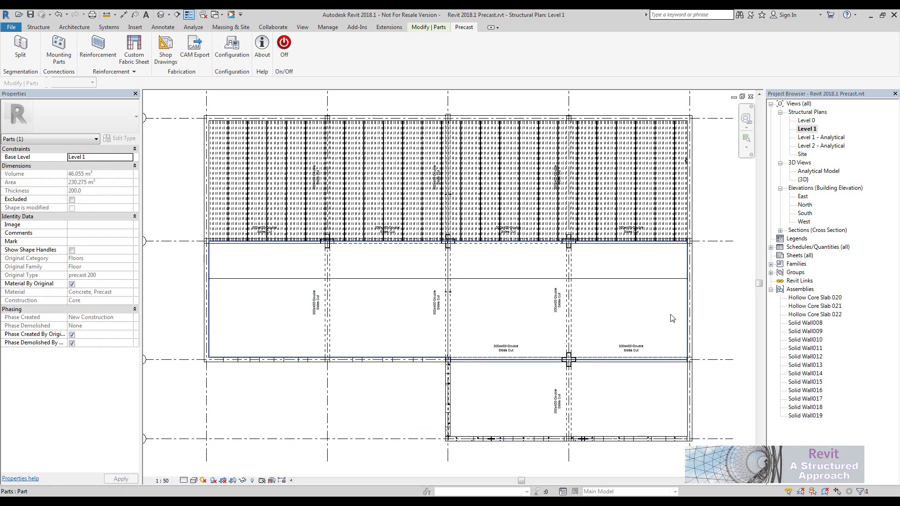
left_click(653, 340)
left_click(14, 37)
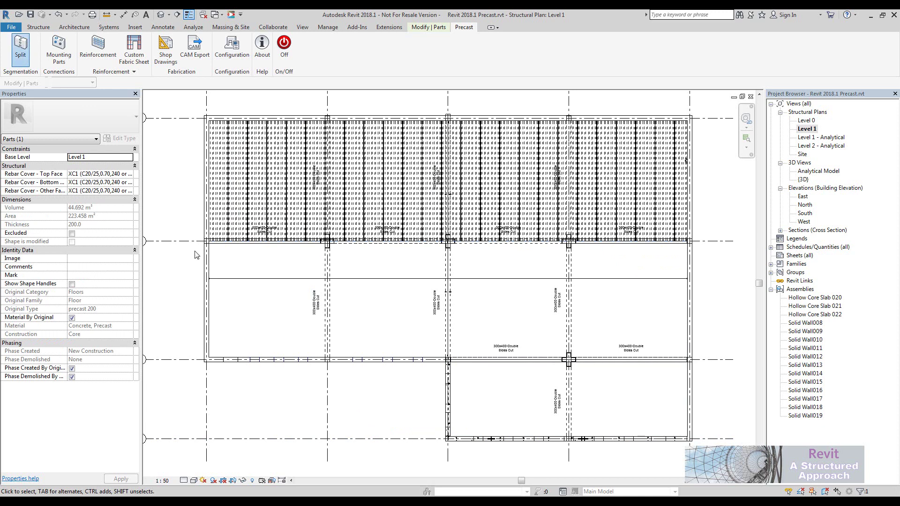
In the {3D} view, place an Electrical Backbox and channel component on the ground-floor front wall panel's face beside the door opening.
double_click(802, 180)
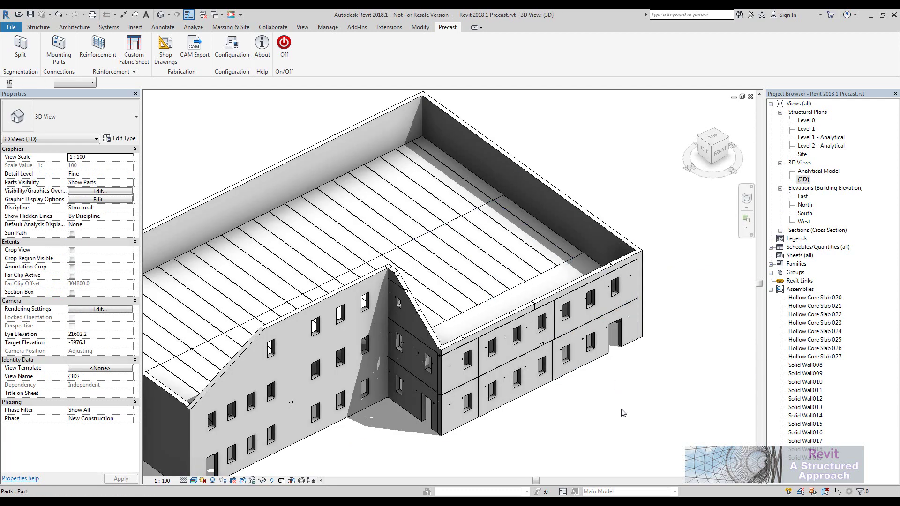
scroll(661, 396, "up", 4)
scroll(654, 382, "up", 5)
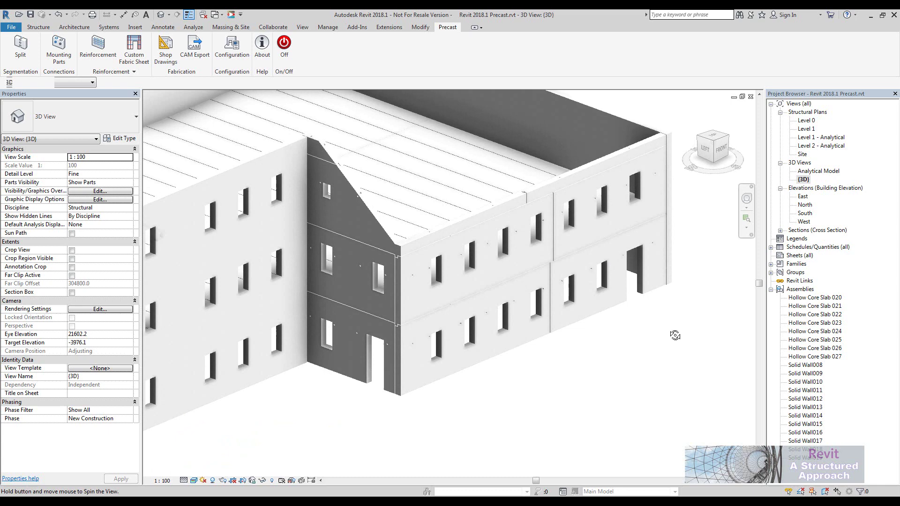
scroll(638, 333, "up", 2)
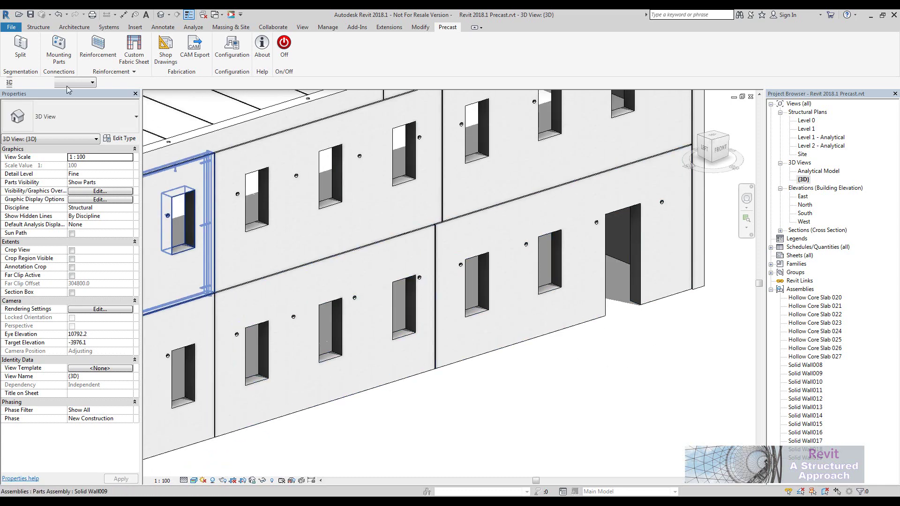
left_click(45, 27)
middle_click_drag(532, 387, 510, 396)
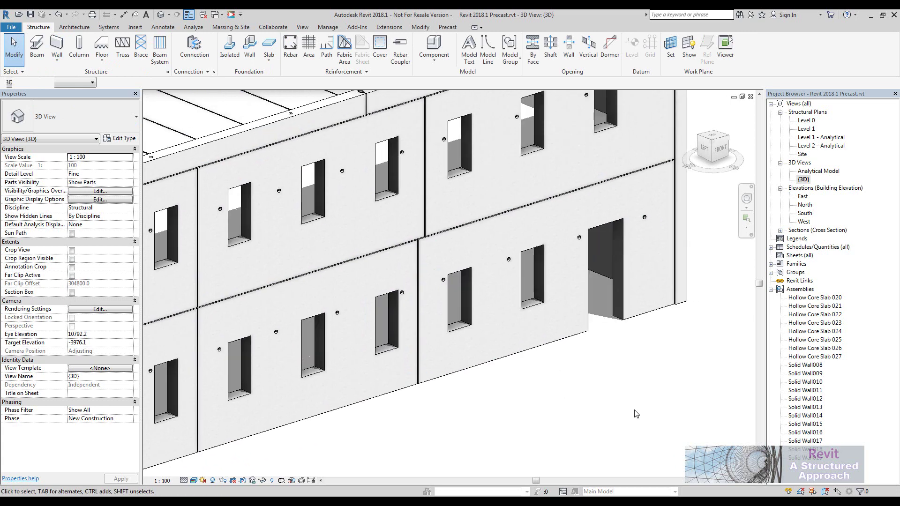
left_click(434, 47)
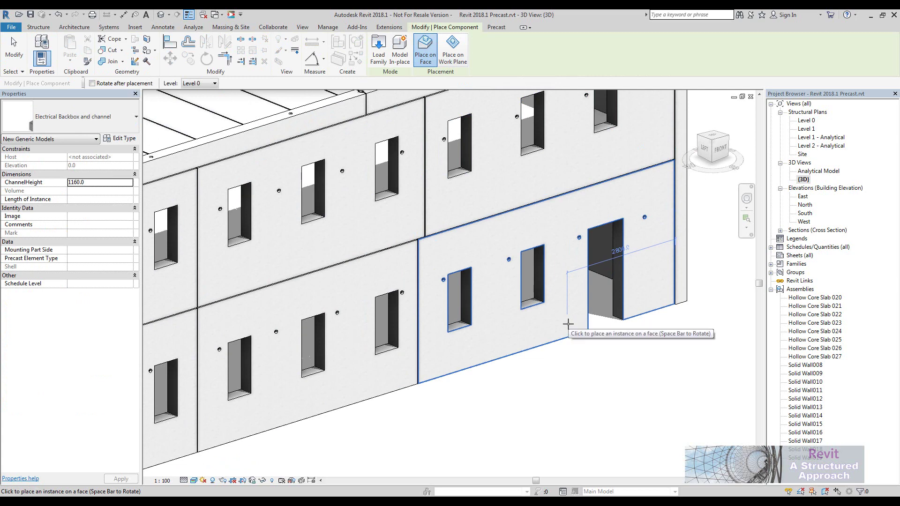
scroll(568, 324, "up", 3)
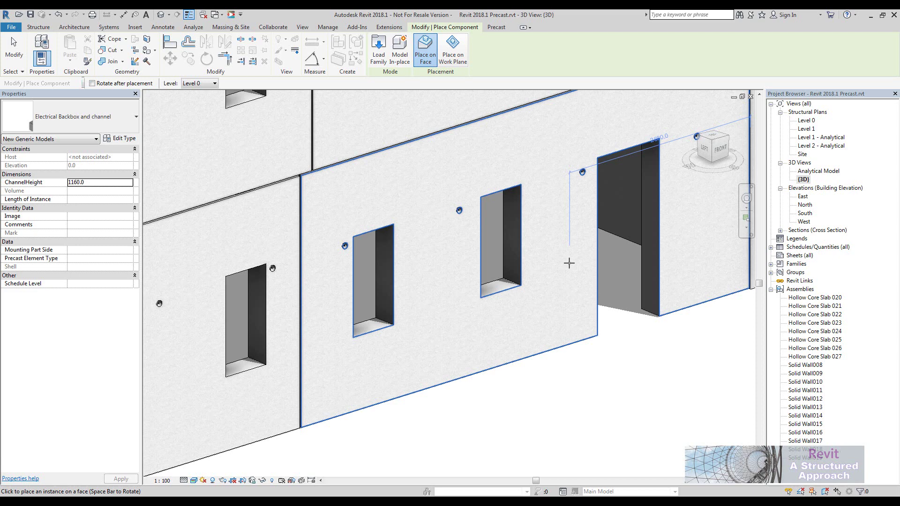
left_click(569, 262)
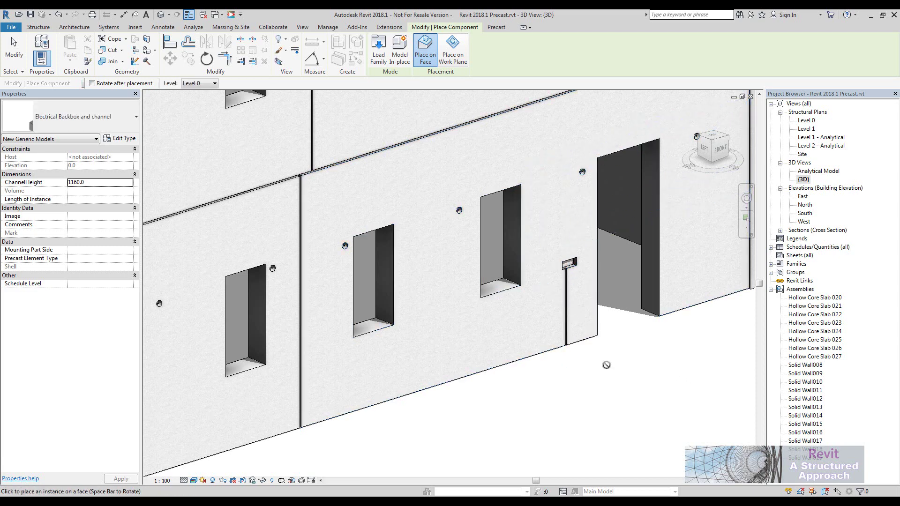
key("Escape")
key("Escape")
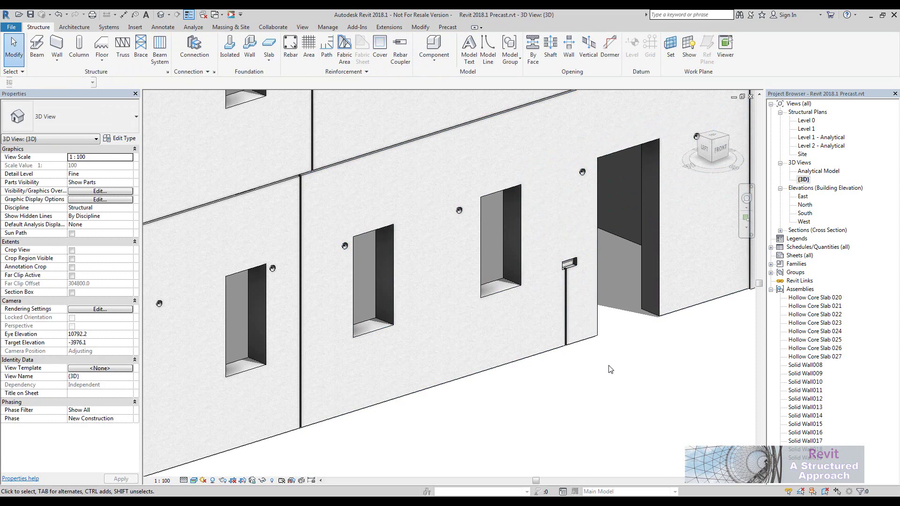
Review the built-in parts annotation and dimensioning settings in the precast configuration, without changing them.
left_click(447, 28)
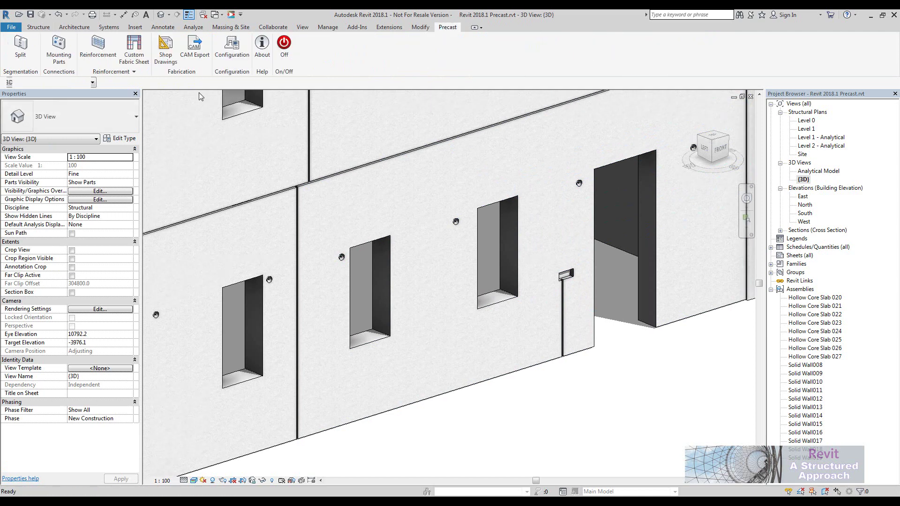
left_click(232, 49)
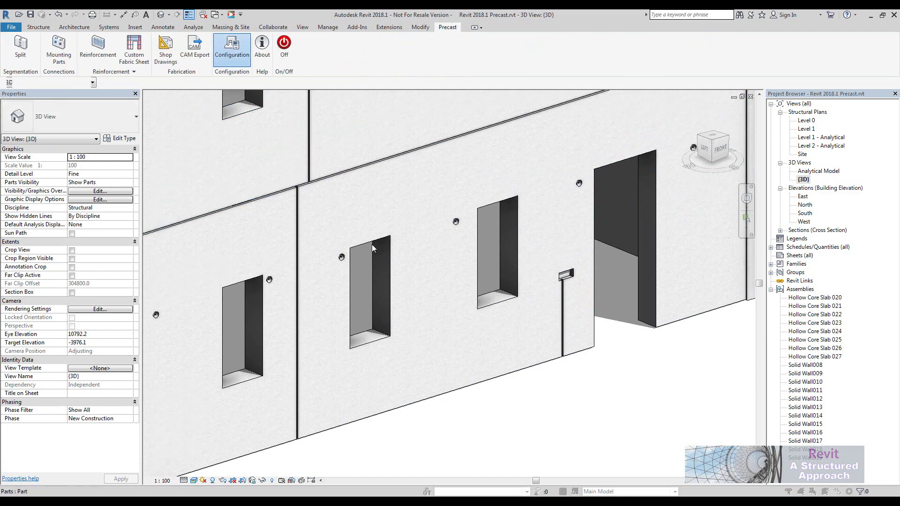
left_click(237, 245)
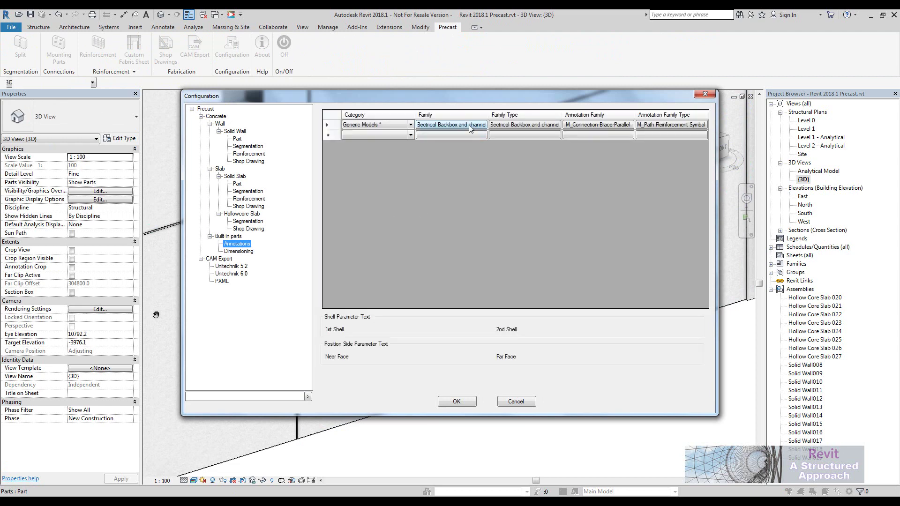
left_click(381, 123)
left_click(240, 251)
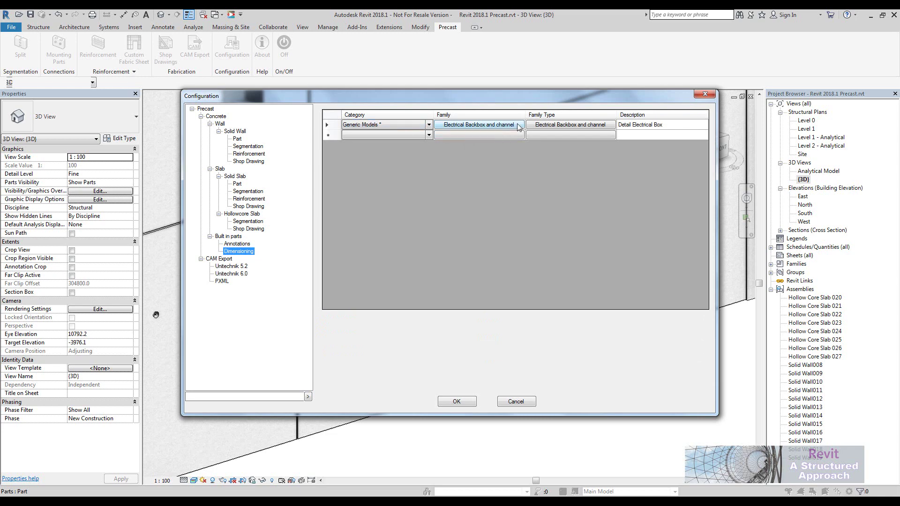
left_click(528, 402)
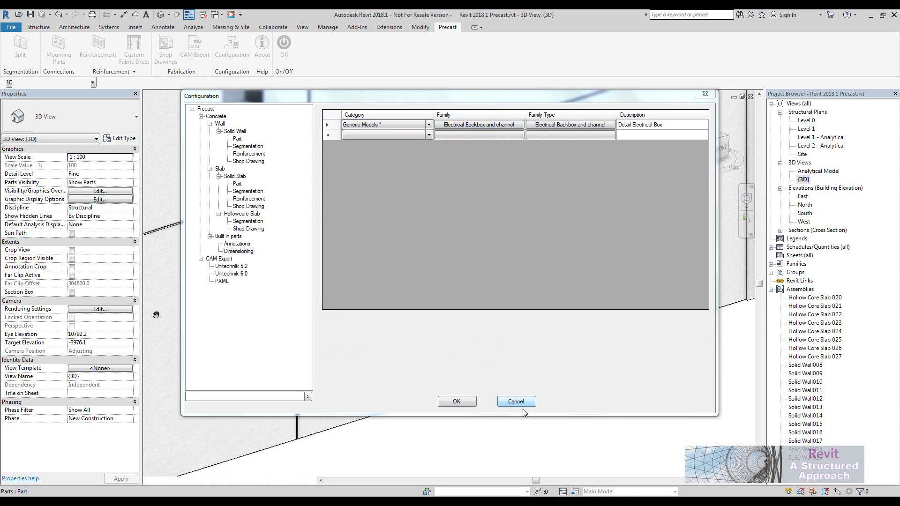
Select the ground-floor wall part with the door and set the wall configuration's Rebar Two Layers cover offset to 25 mm for inside and outside bars.
left_click(555, 390)
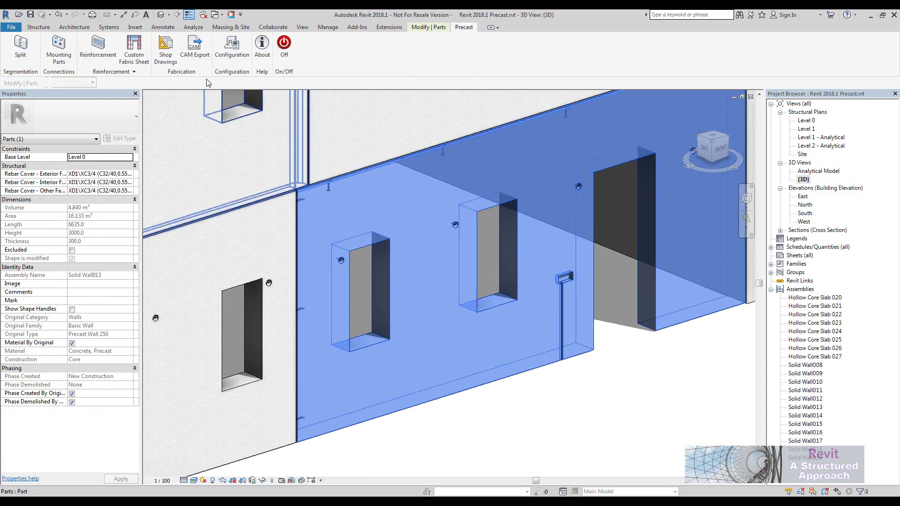
left_click(232, 49)
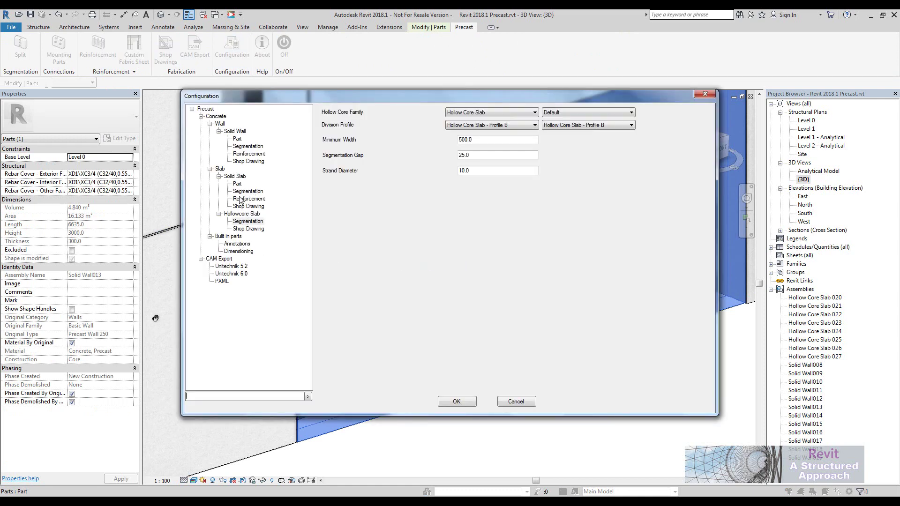
left_click(248, 154)
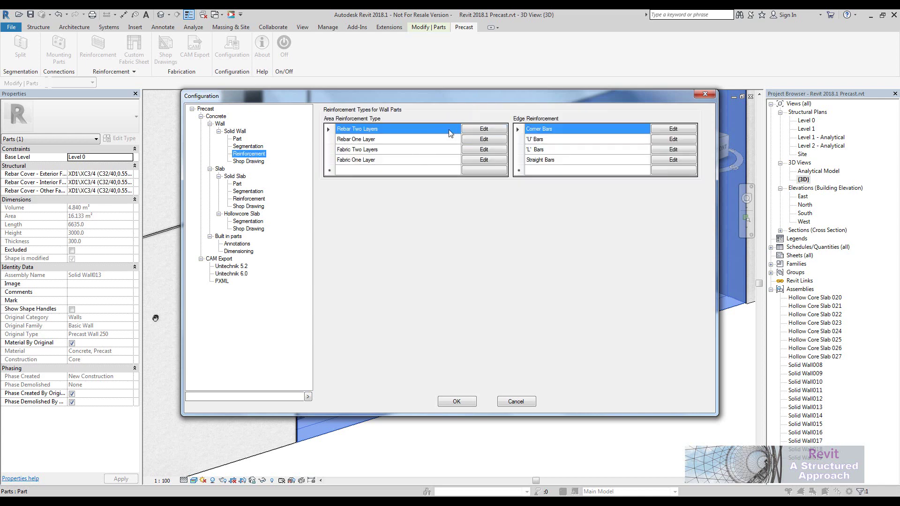
left_click(484, 129)
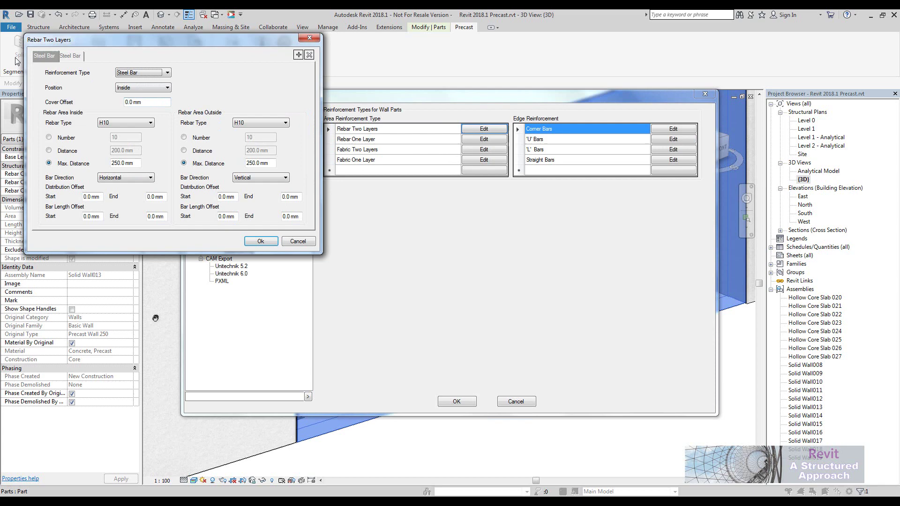
left_click(47, 57)
left_click(70, 56)
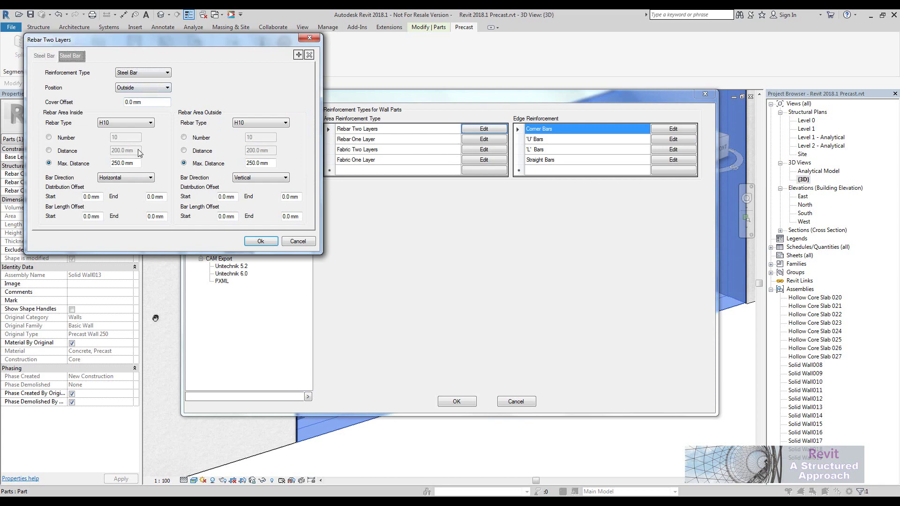
left_click_drag(150, 102, 114, 104)
type("25")
left_click(37, 56)
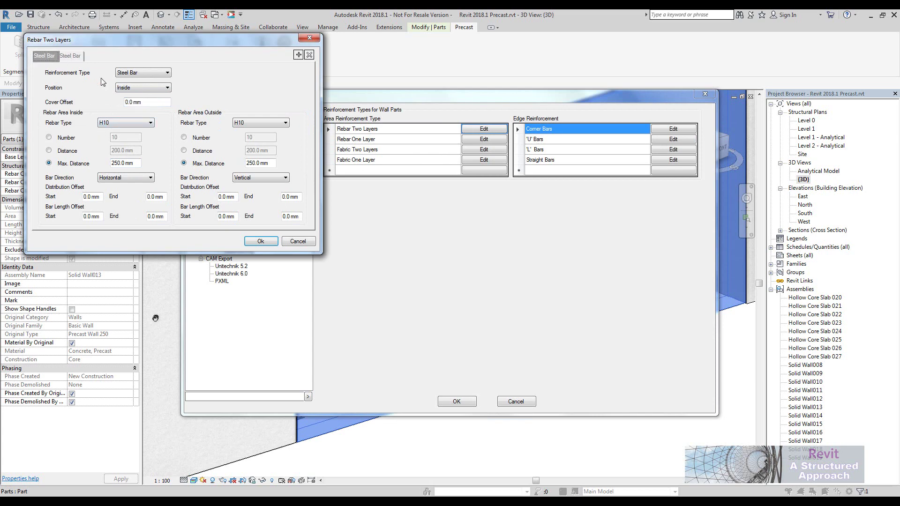
left_click(277, 242)
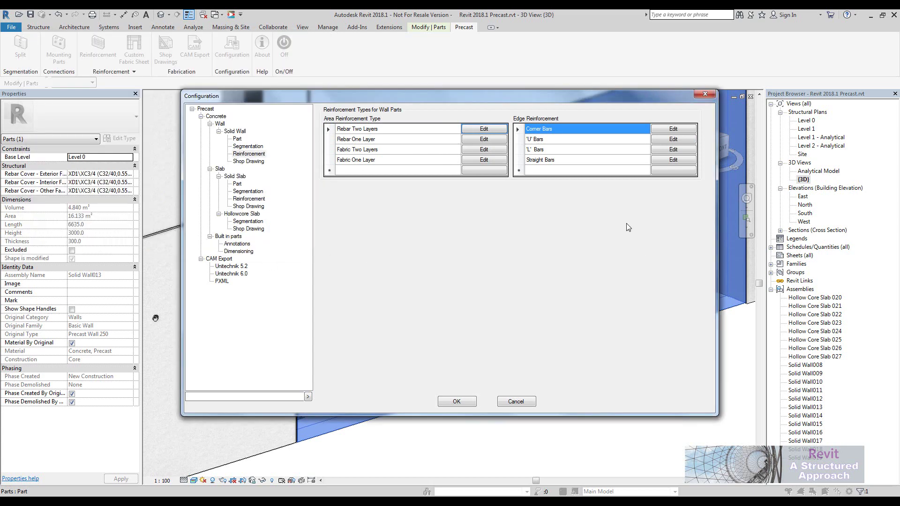
Change the Corner Bars edge reinforcement for walls to the third layout type and save the precast configuration.
left_click(673, 129)
left_click(121, 97)
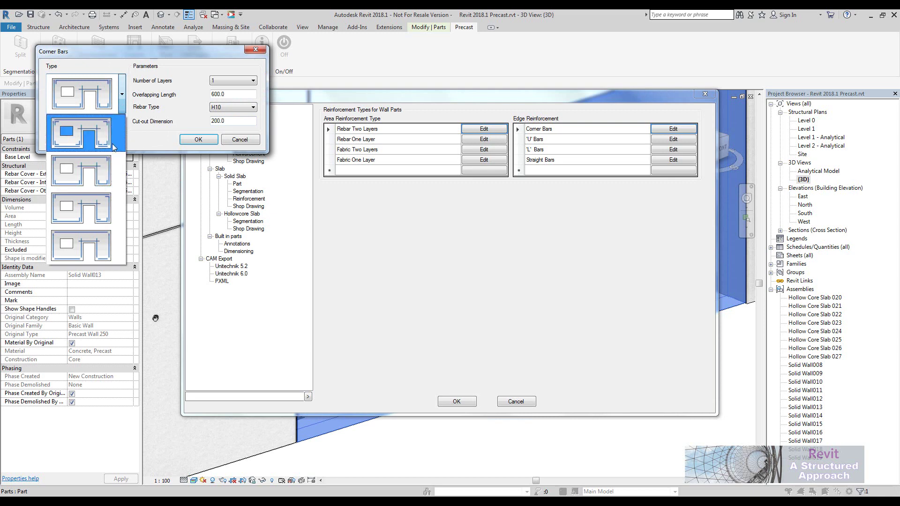
left_click(96, 207)
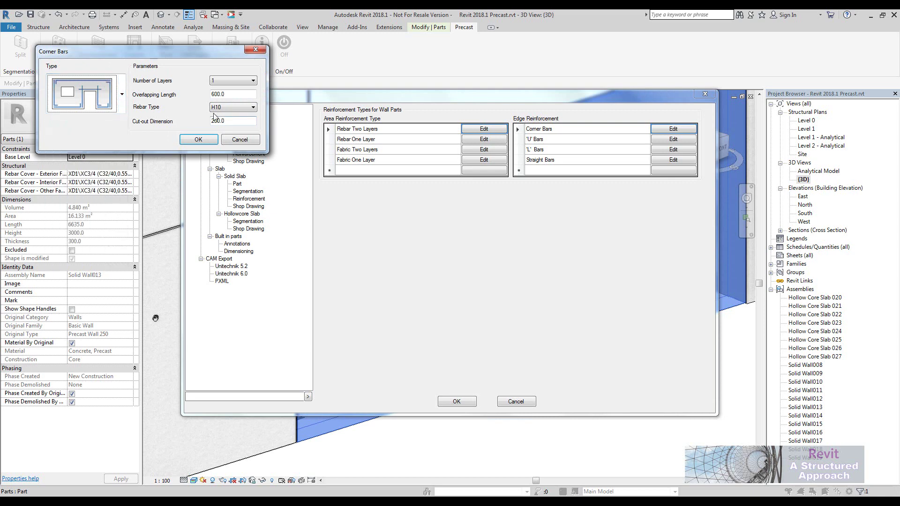
left_click(198, 141)
left_click(457, 401)
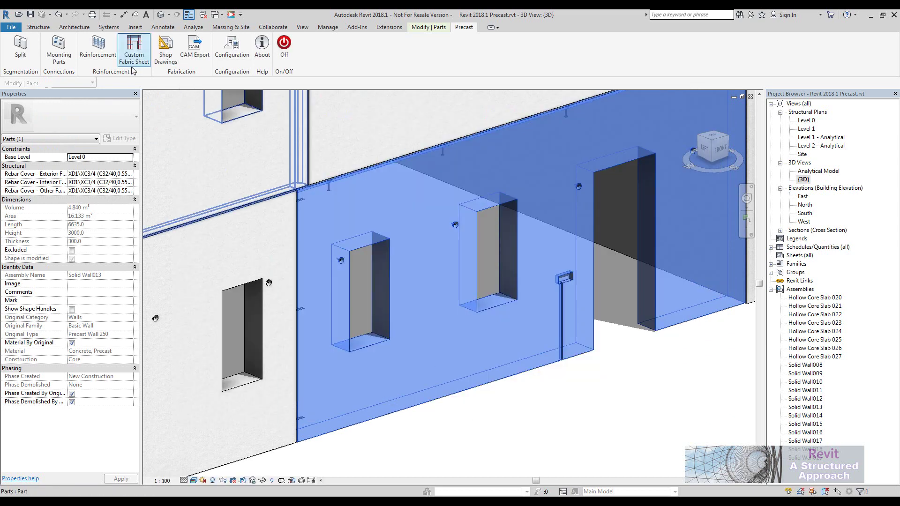
Reinforce the selected wall part with Rebar Two Layers area reinforcement and Corner Bars edge reinforcement.
left_click(108, 53)
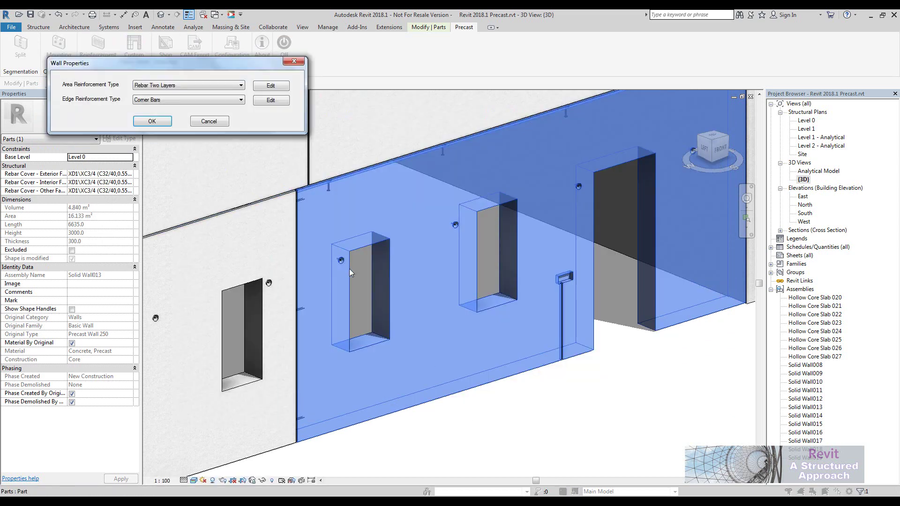
left_click(151, 121)
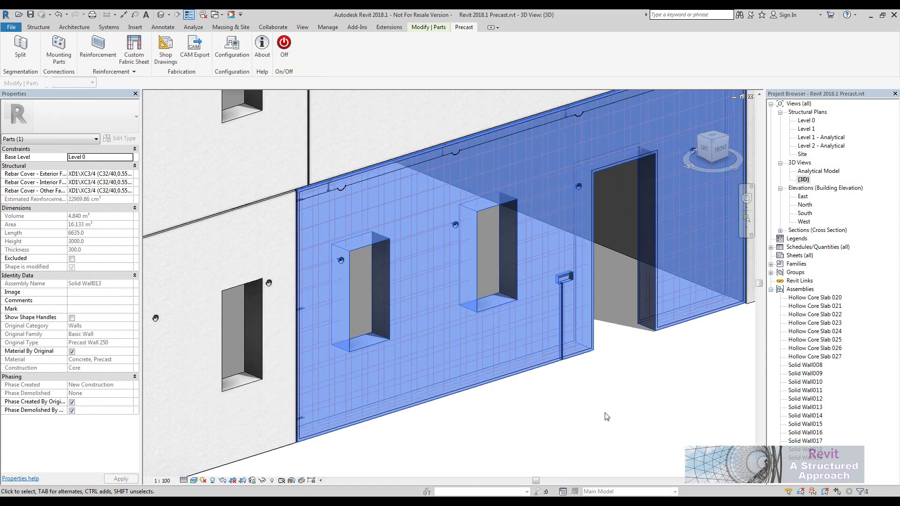
middle_click_drag(596, 416, 592, 415)
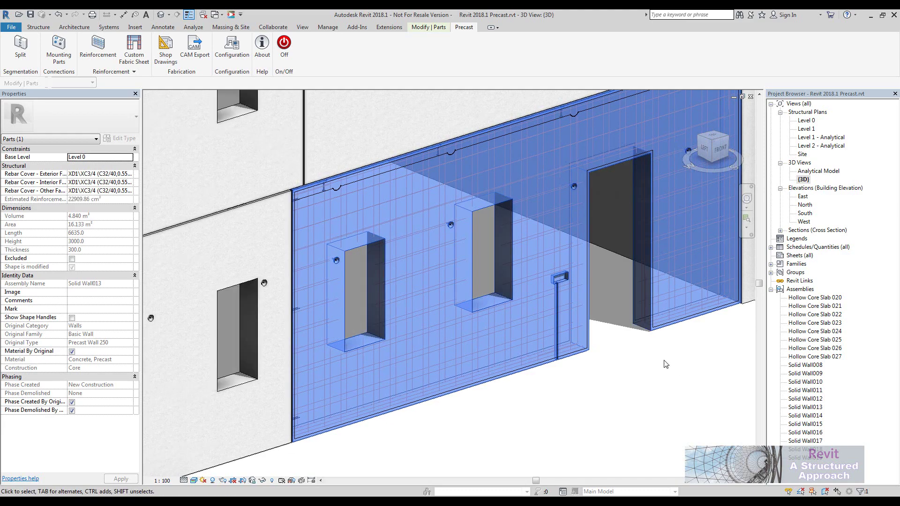
middle_click_drag(643, 360, 543, 379)
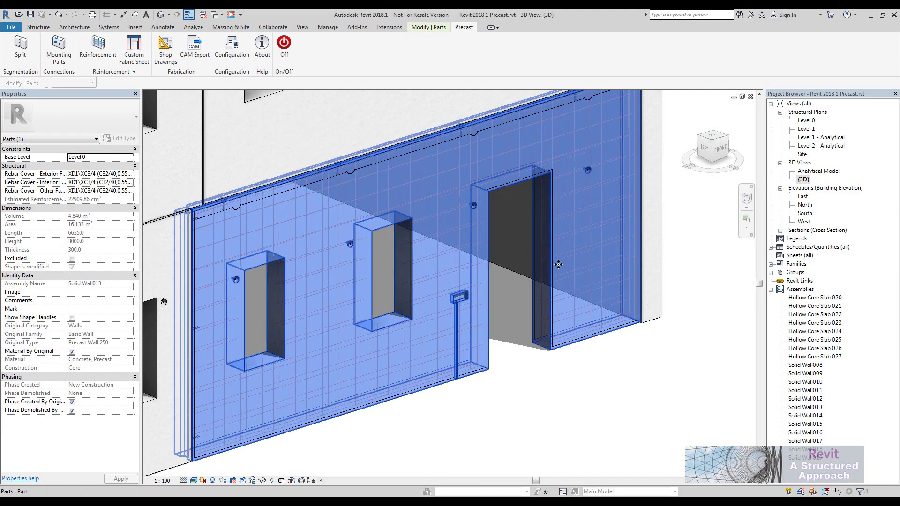
scroll(558, 265, "up", 4)
scroll(537, 198, "down", 5)
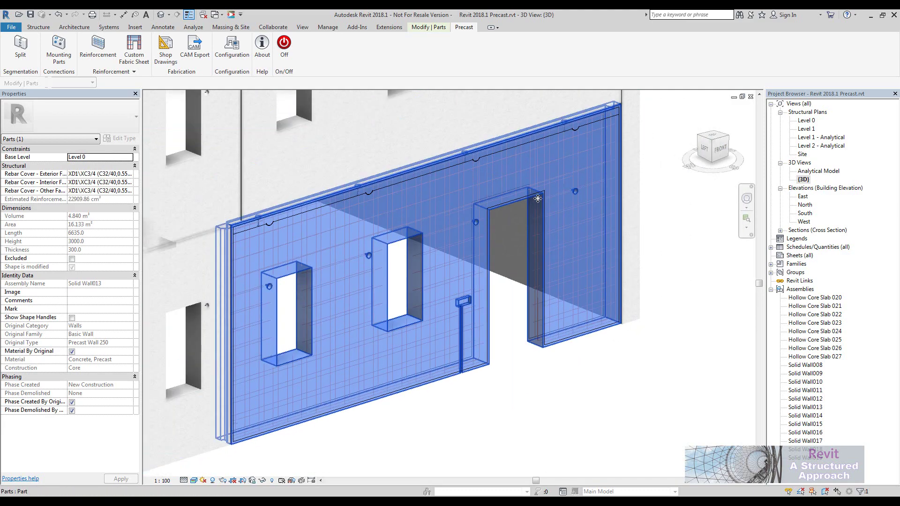
scroll(538, 198, "up", 3)
scroll(544, 281, "down", 7)
left_click(613, 387)
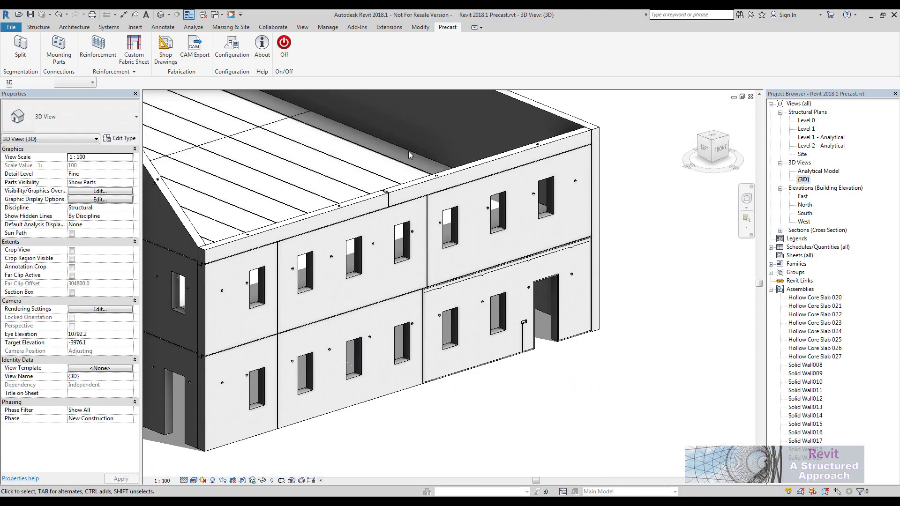
Select the elements around the reinforced ground-floor panel and filter the selection down to Structural Rebar only.
middle_click_drag(455, 161, 475, 240)
scroll(476, 240, "down", 2)
middle_click_drag(589, 257, 604, 240, "shift")
left_click_drag(401, 115, 598, 438)
left_click(378, 49)
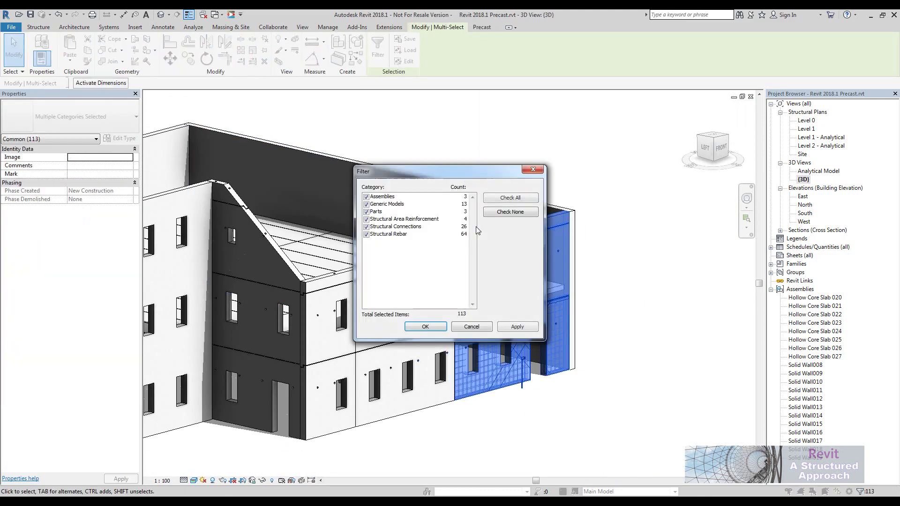
left_click(500, 212)
left_click(366, 234)
left_click(425, 326)
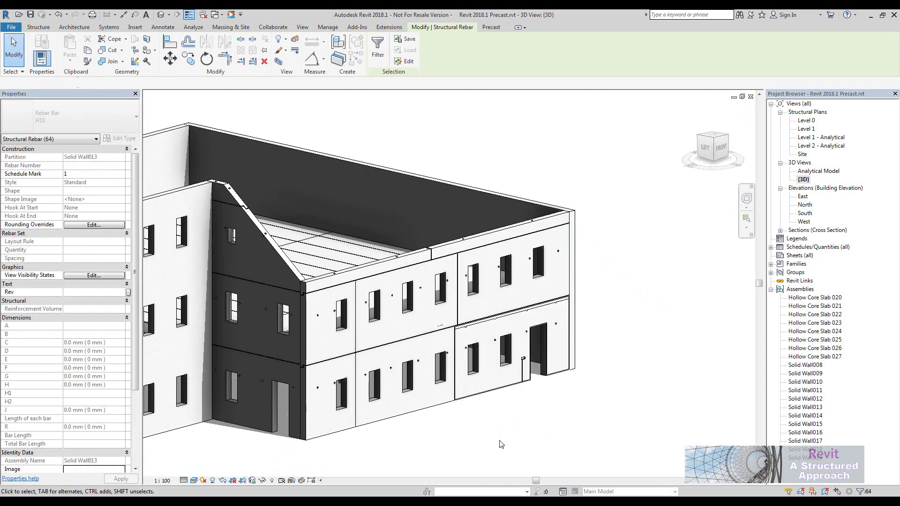
Show the selected rebar unobscured in the Analytical Model and {3D} views, and as solid in the {3D} view.
left_click(96, 275)
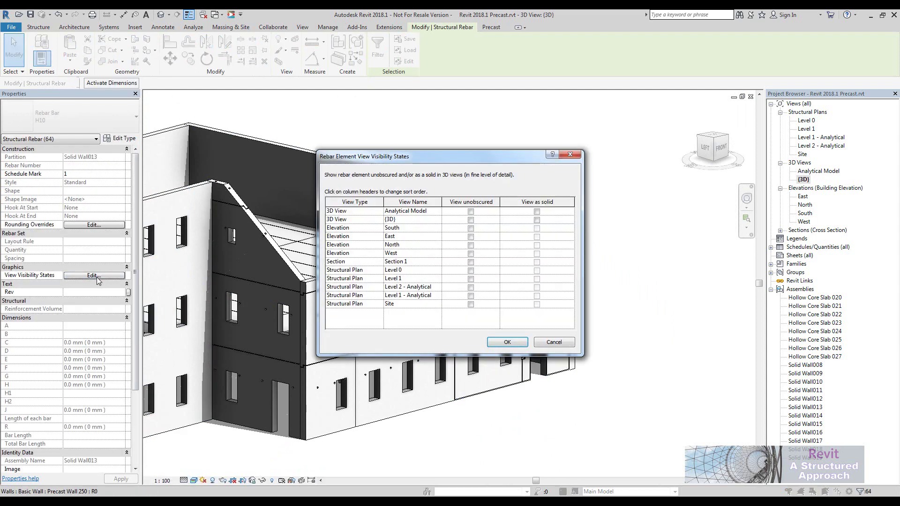
left_click(470, 211)
left_click(470, 220)
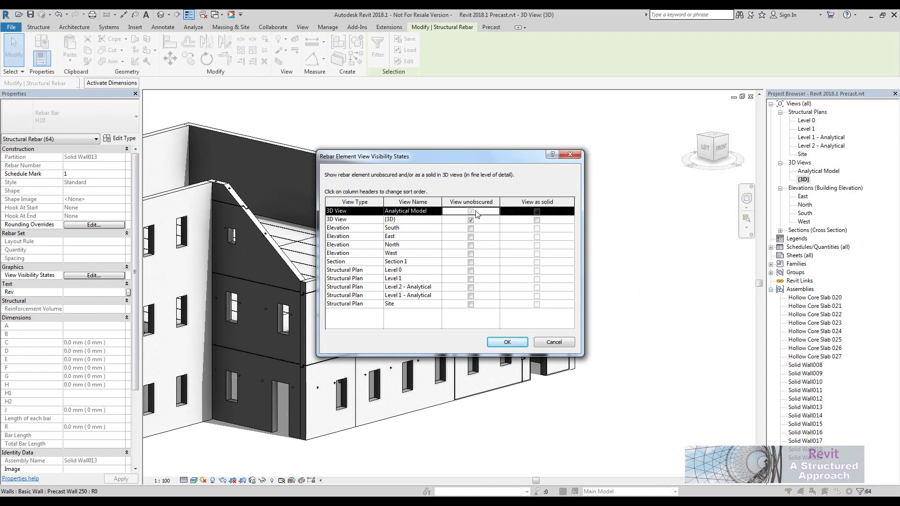
left_click(537, 220)
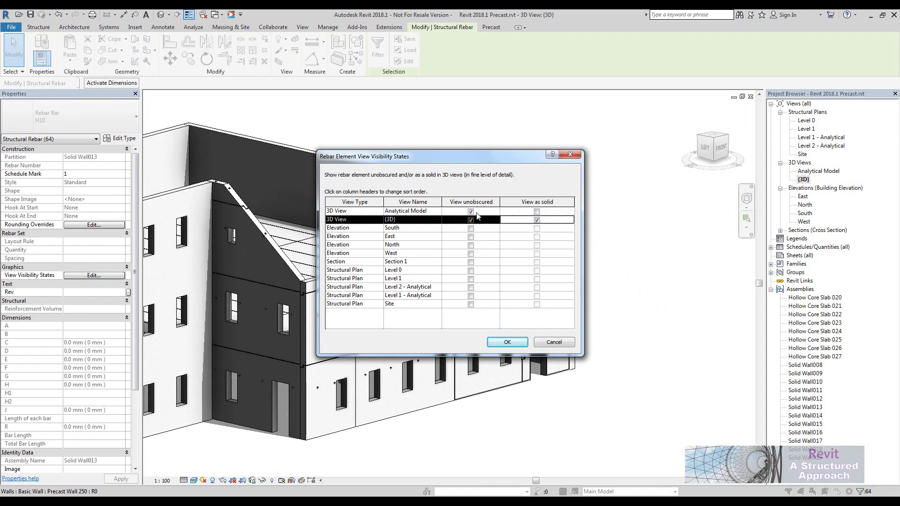
left_click(507, 342)
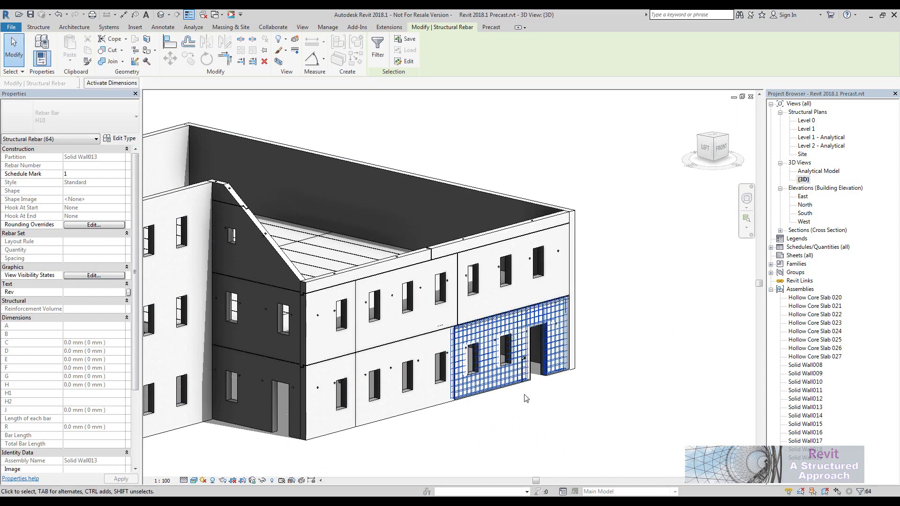
scroll(528, 399, "up", 5)
left_click(562, 343)
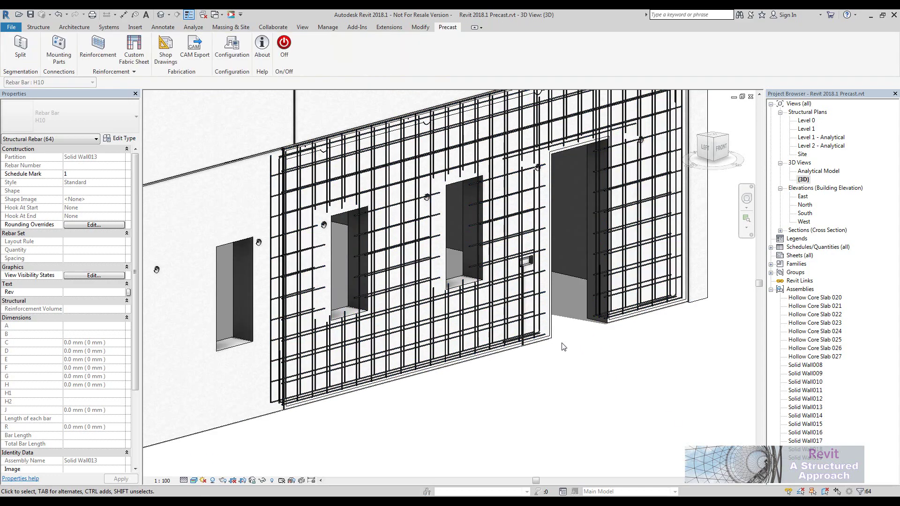
Generate the shop drawing for the reinforced ground-floor wall assembly Solid Wall013.
middle_click_drag(562, 343, 574, 378, "shift")
scroll(610, 416, "up", 3)
scroll(564, 362, "down", 6)
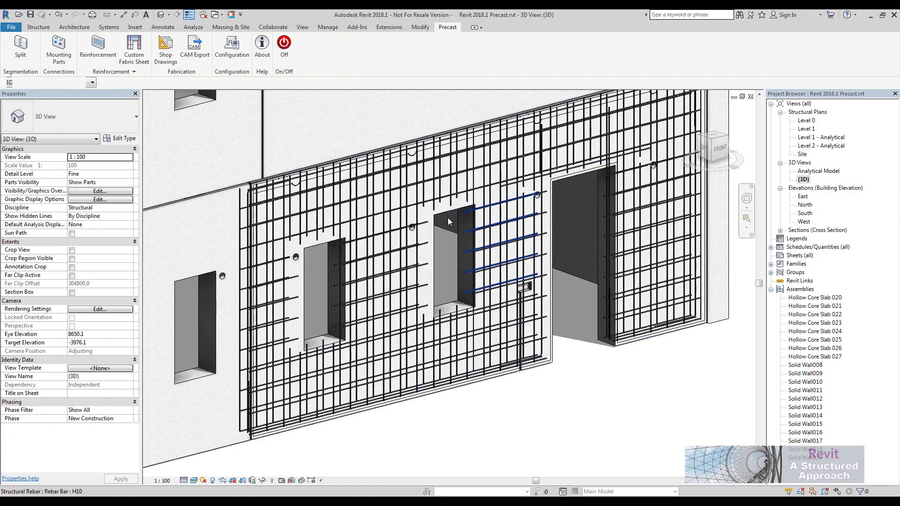
scroll(613, 424, "down", 3)
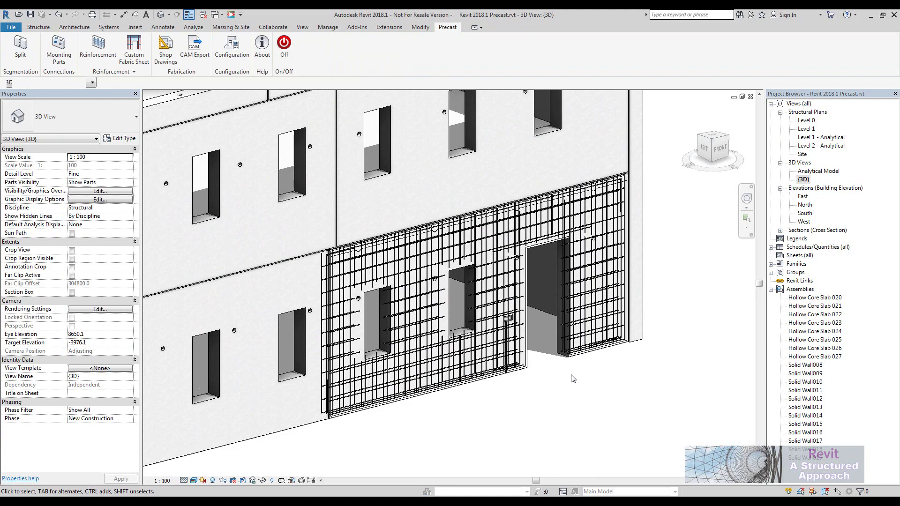
mouse_move(572, 379)
middle_mouse_down("shift")
mouse_move(578, 392)
mouse_move(576, 361)
middle_mouse_up("shift")
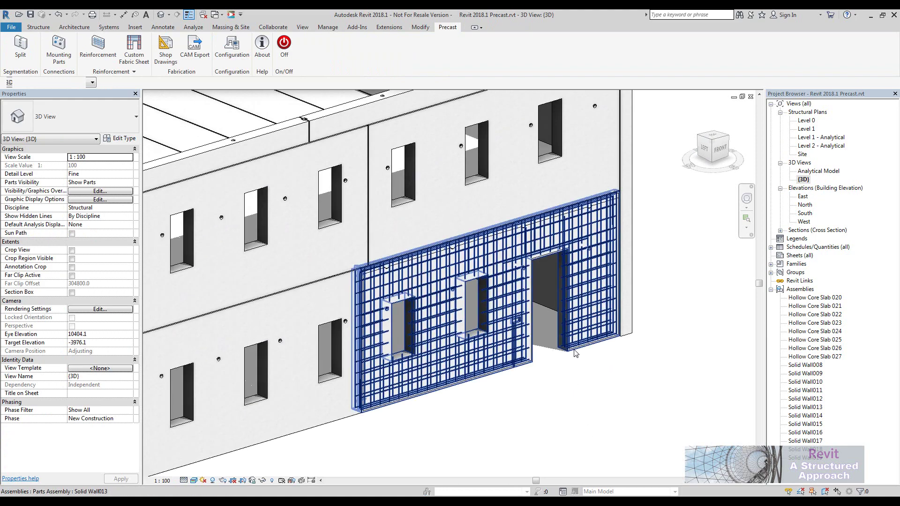
left_click(576, 353)
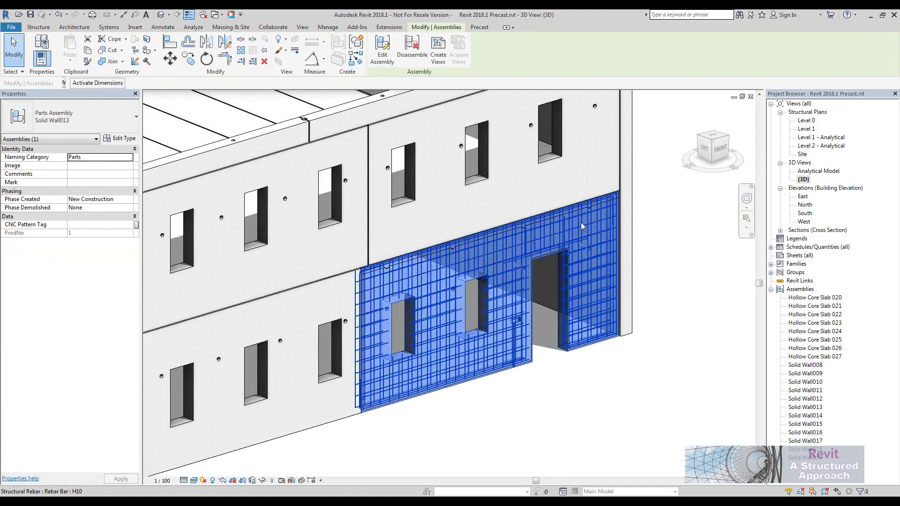
left_click(478, 27)
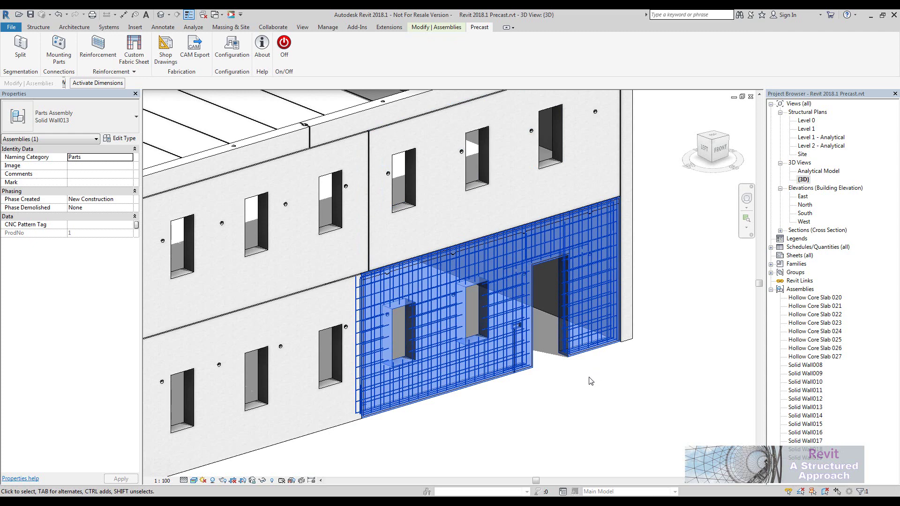
left_click(166, 50)
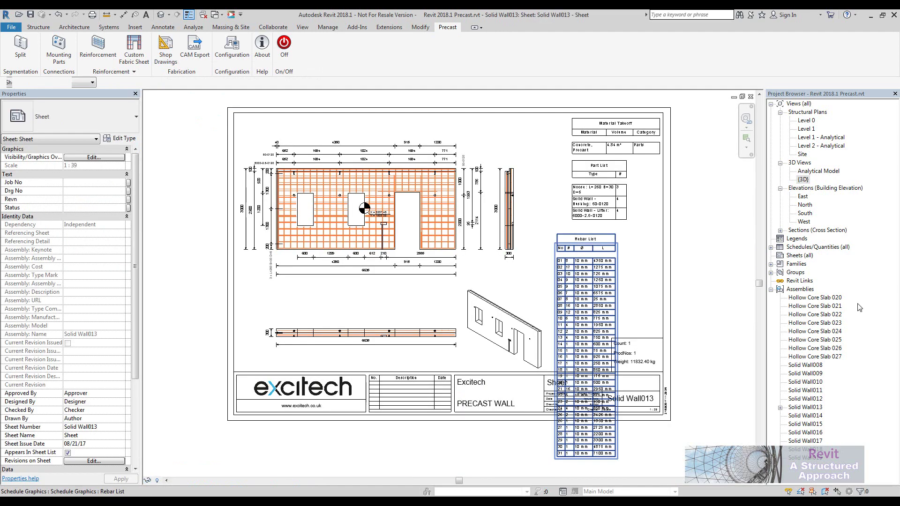
Split the Rebar List on the Solid Wall013 sheet into two side-by-side tables and move them upward, away from the title block.
middle_click_drag(387, 302, 369, 303)
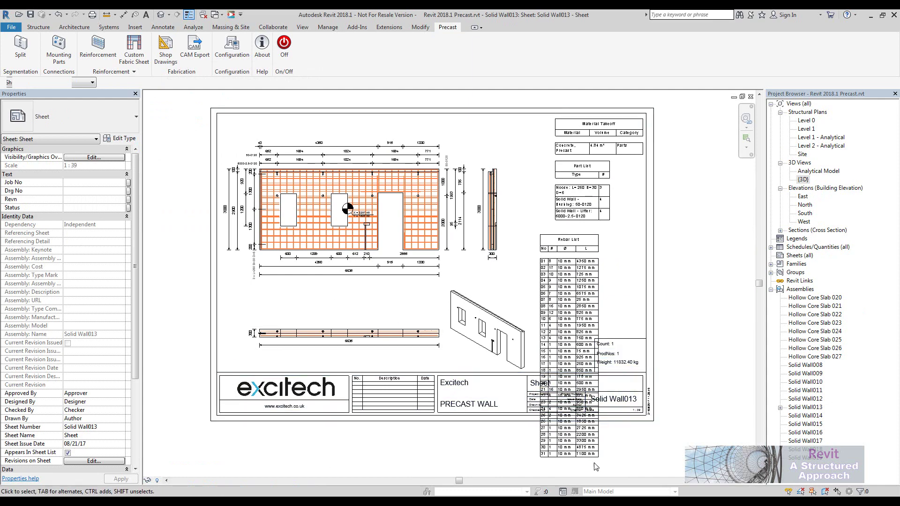
scroll(652, 319, "up", 3)
left_click(558, 294)
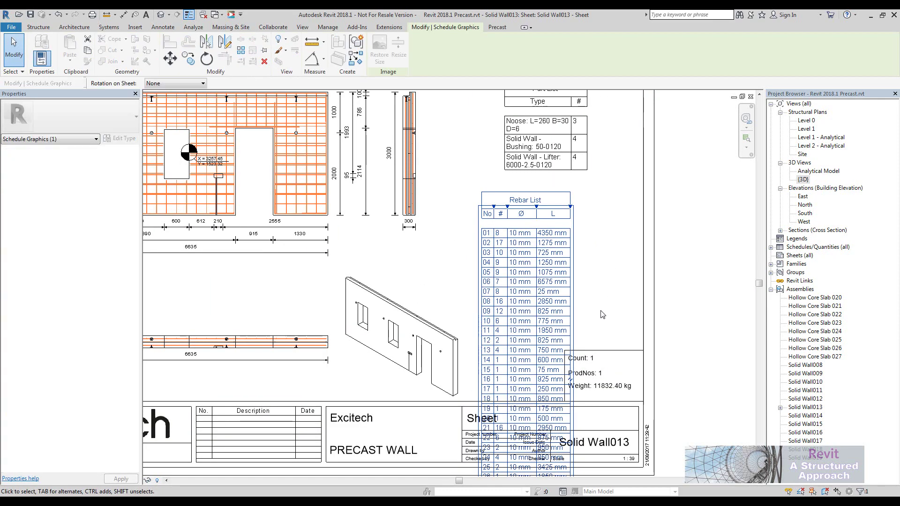
middle_click_drag(586, 340, 577, 298)
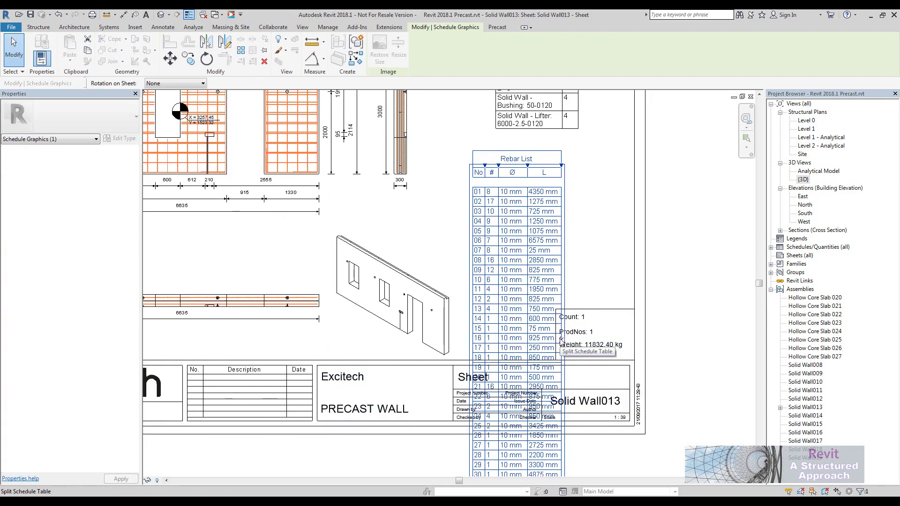
left_click(561, 340)
scroll(705, 320, "down", 4)
key("Escape")
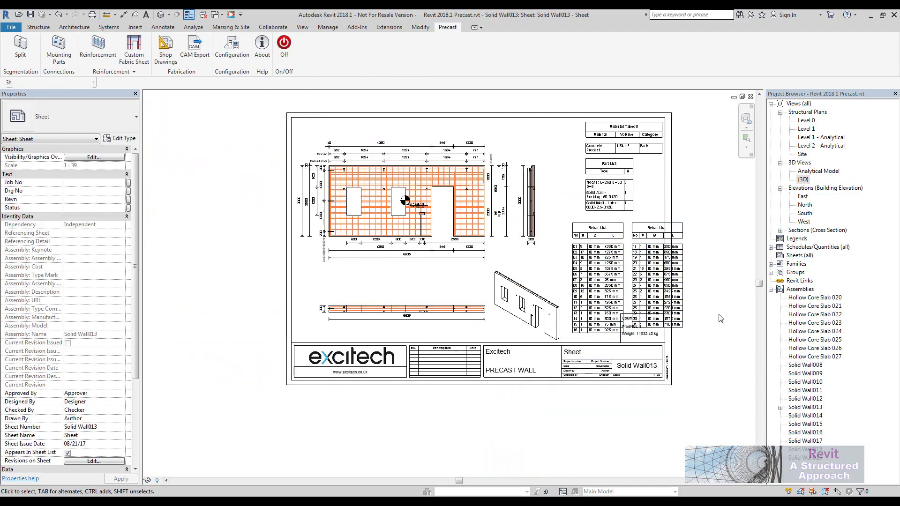
left_click_drag(613, 239, 592, 227)
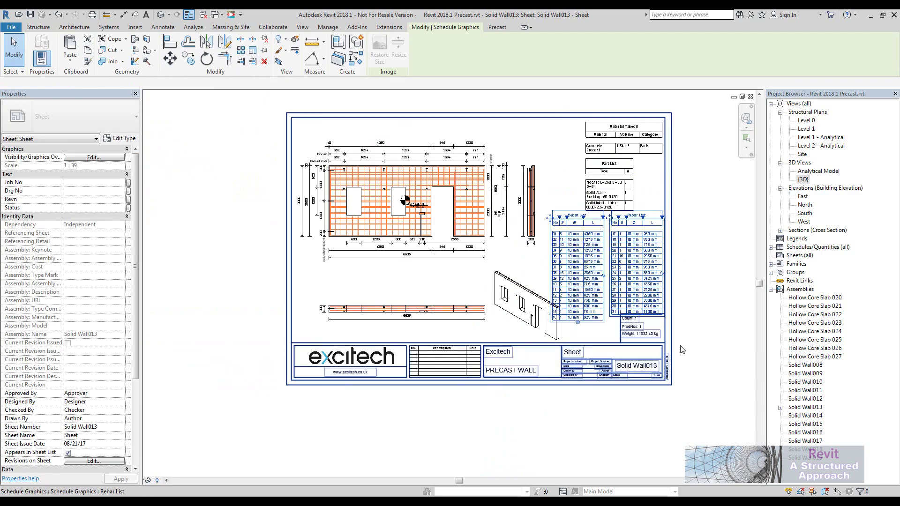
left_click(717, 293)
Delete the Rebar List schedule from the Solid Wall013 sheet.
left_click(655, 291)
key("Delete")
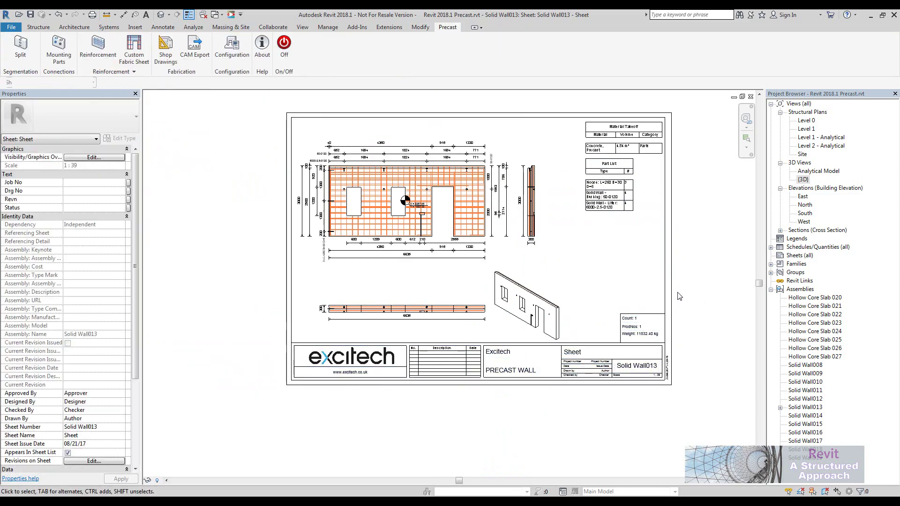
Move the wall's 3D viewport slightly up and to the right on the Solid Wall013 sheet.
middle_click_drag(694, 300, 701, 318)
scroll(653, 289, "up", 2)
scroll(643, 295, "up", 1)
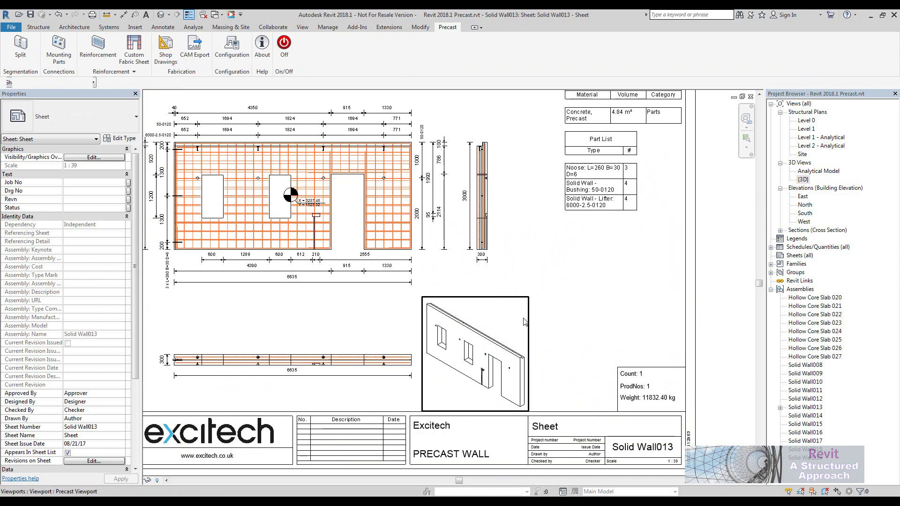
left_click(519, 328)
left_click(580, 320)
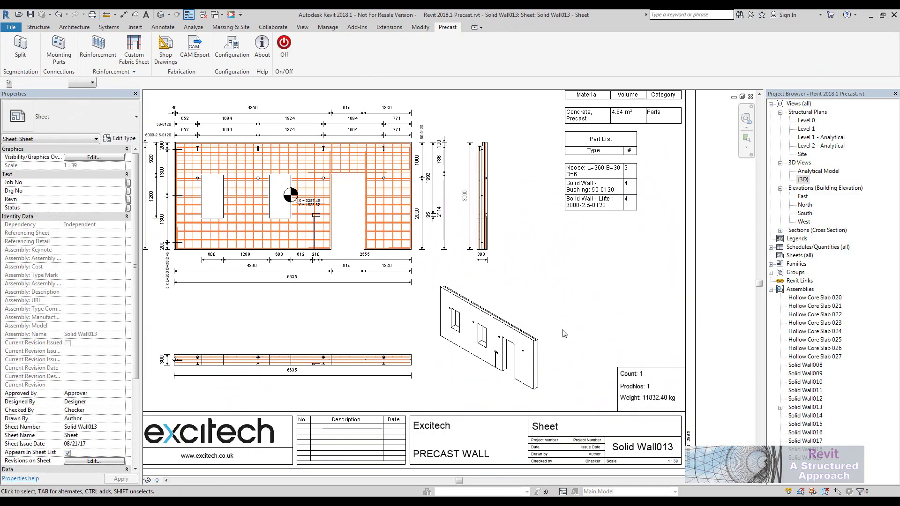
Examine the wall's 3D view, including openings and embedded parts, and the dimensioned elevation with its reinforcement on the sheet.
scroll(473, 377, "up", 2)
scroll(472, 370, "up", 1)
scroll(473, 363, "up", 2)
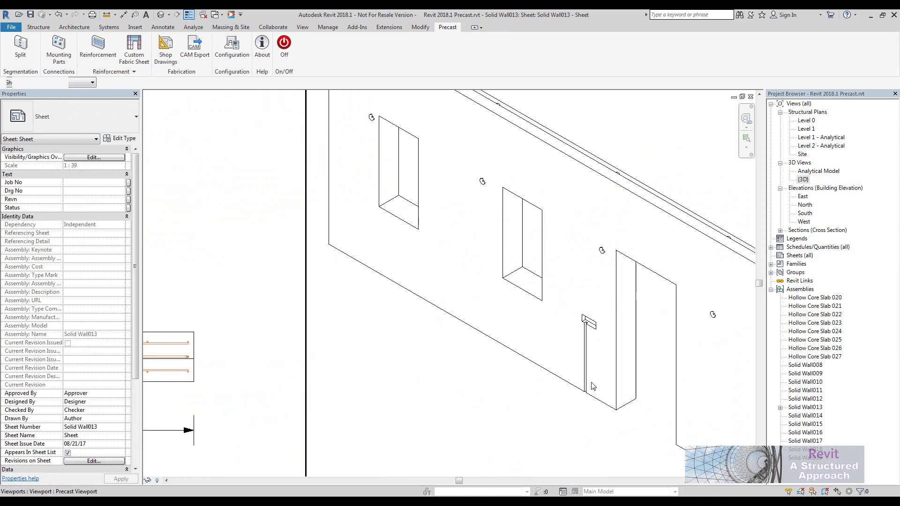
scroll(592, 381, "down", 3)
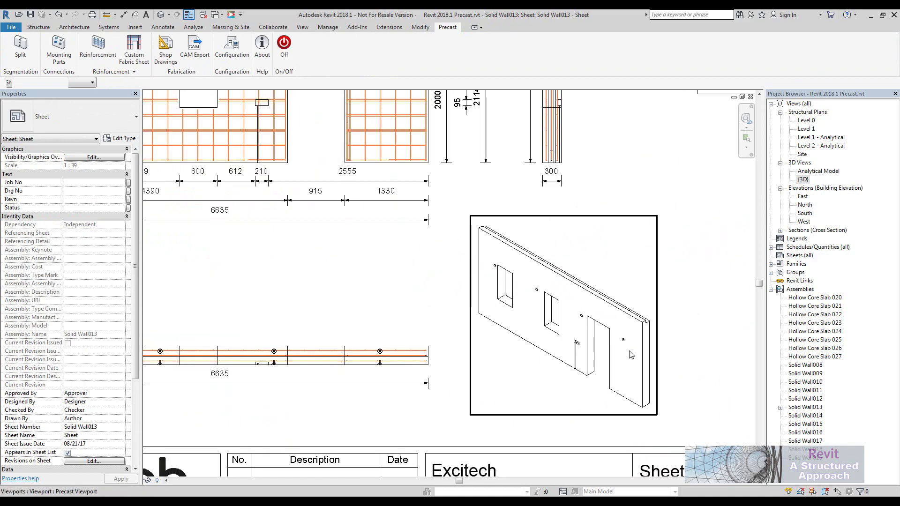
scroll(572, 295, "up", 3)
scroll(572, 296, "down", 3)
middle_click_drag(352, 294, 490, 442)
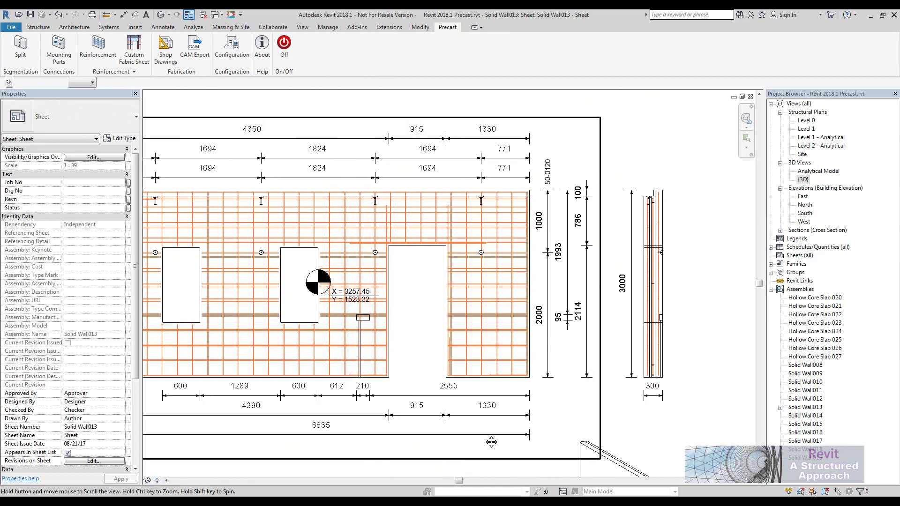
scroll(493, 382, "down", 2)
middle_click_drag(693, 387, 586, 331)
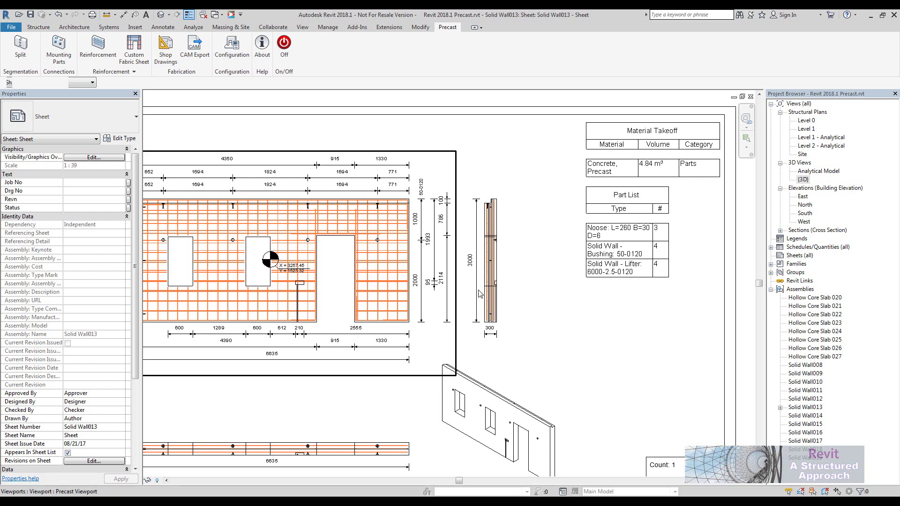
Read the Material Takeoff and Part List schedules and the count and weight information above the title block.
scroll(609, 328, "up", 3)
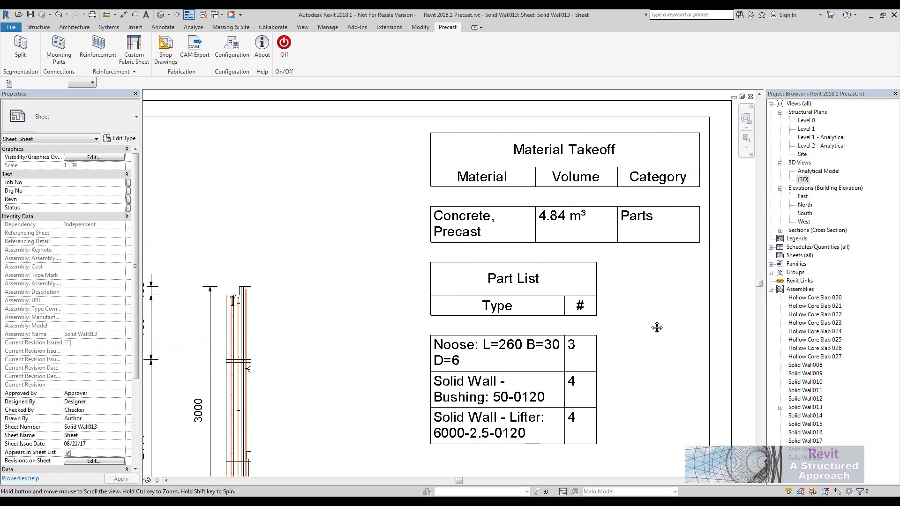
middle_click_drag(655, 324, 619, 301)
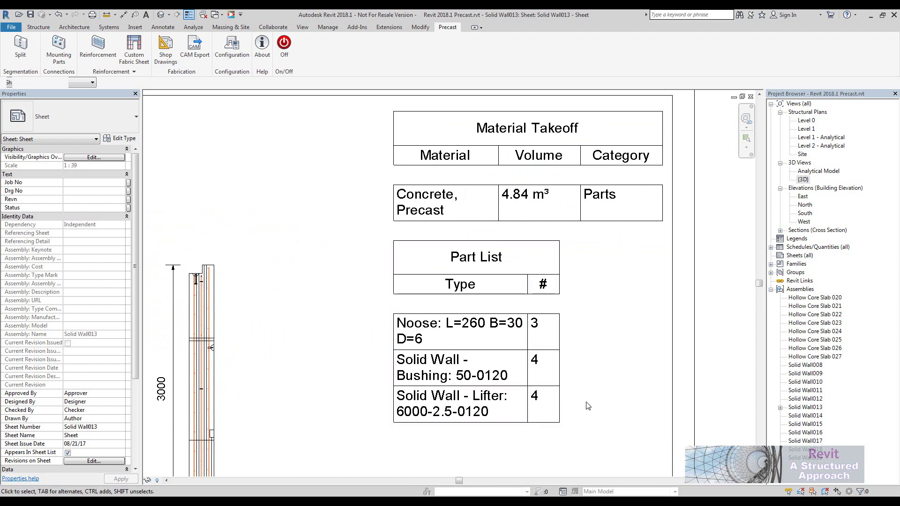
middle_click_drag(589, 400, 610, 313)
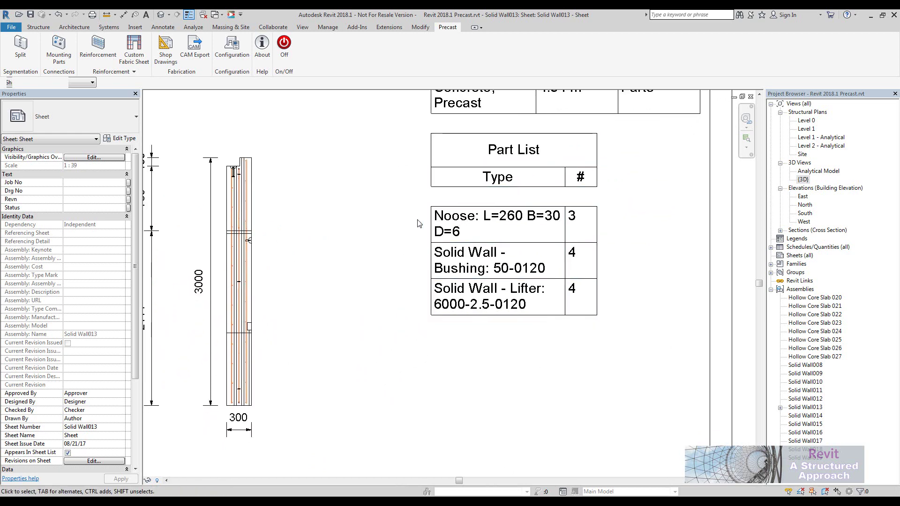
middle_click_drag(581, 421, 618, 213)
scroll(619, 216, "down", 1)
middle_click_drag(634, 310, 621, 261)
scroll(621, 261, "up", 5)
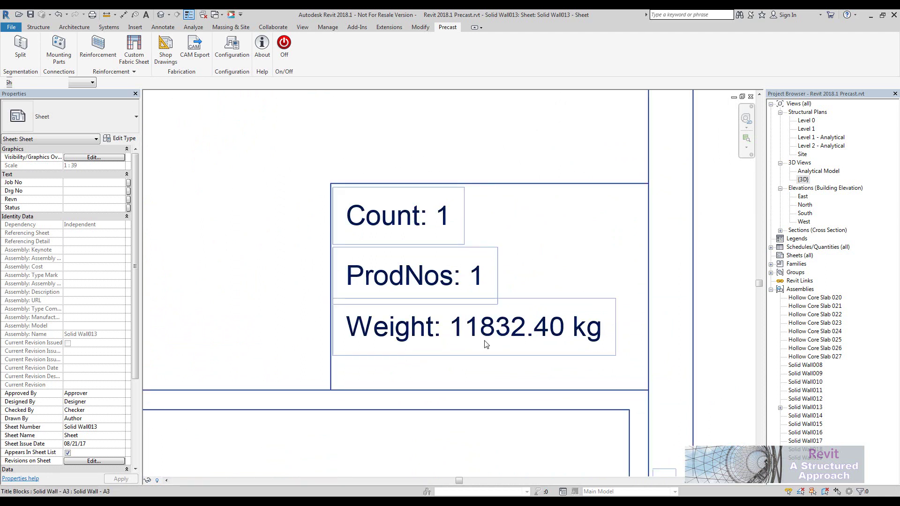
scroll(468, 342, "down", 5)
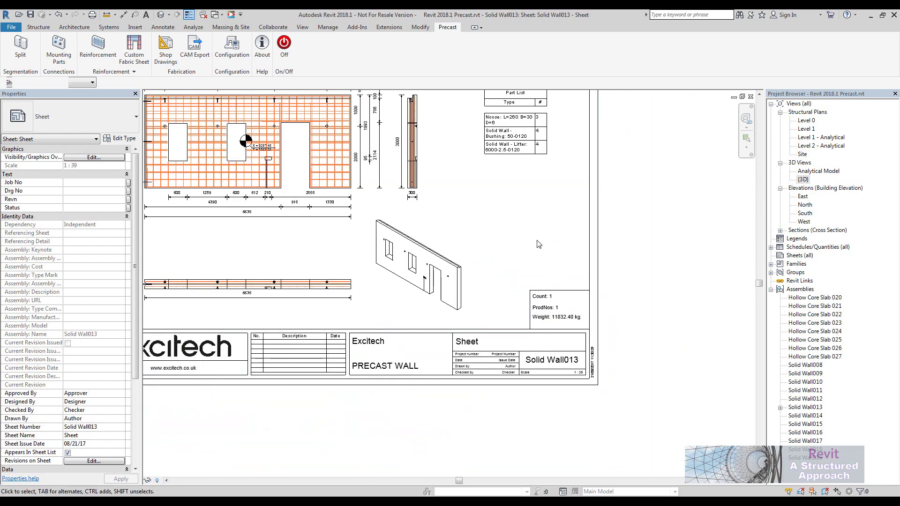
Change the sheet number in the title block to PCP-W-001.
scroll(590, 370, "up", 5)
left_click(527, 346)
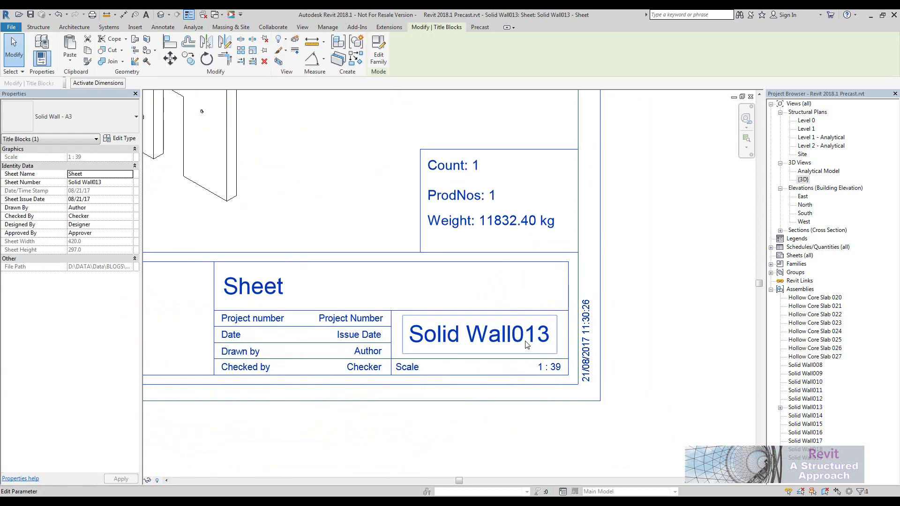
left_click(527, 345)
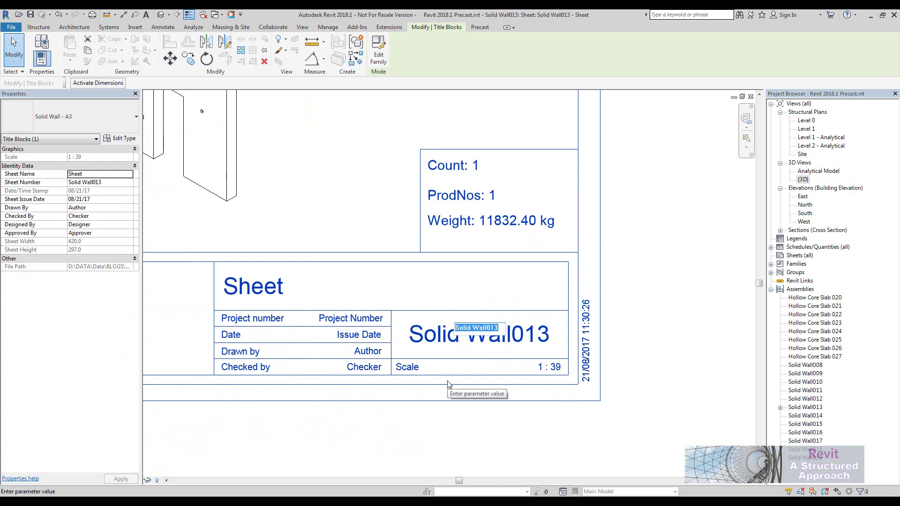
type("PCP")
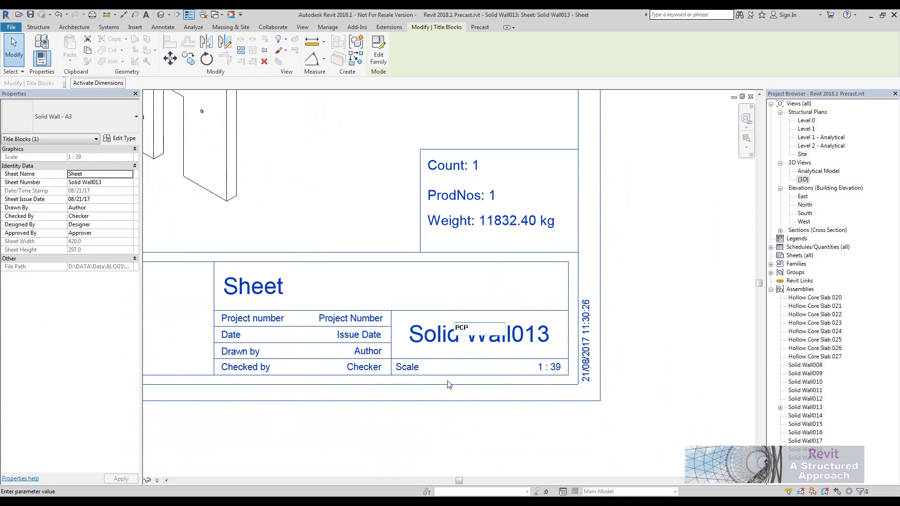
type("-W-001")
key("Return")
left_click(529, 441)
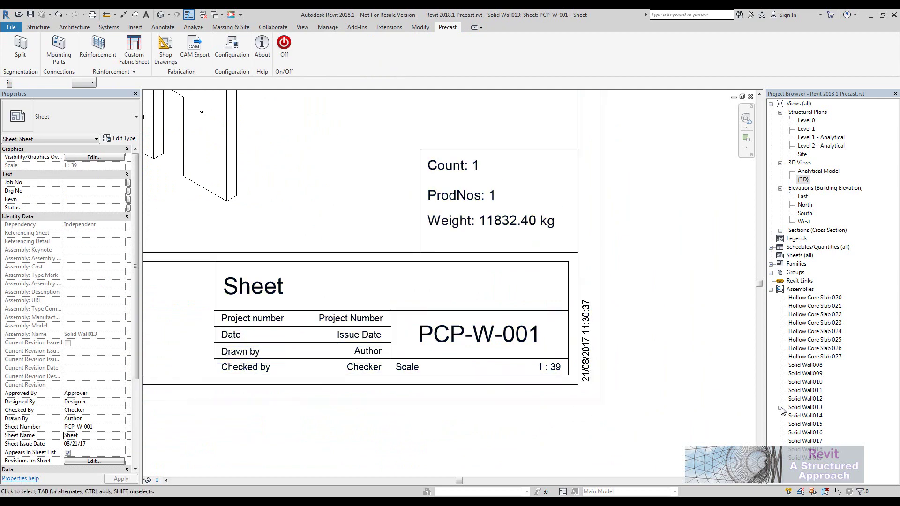
Rename the Solid Wall013 assembly as PCP-W-001.
left_click(817, 408)
right_click(817, 407)
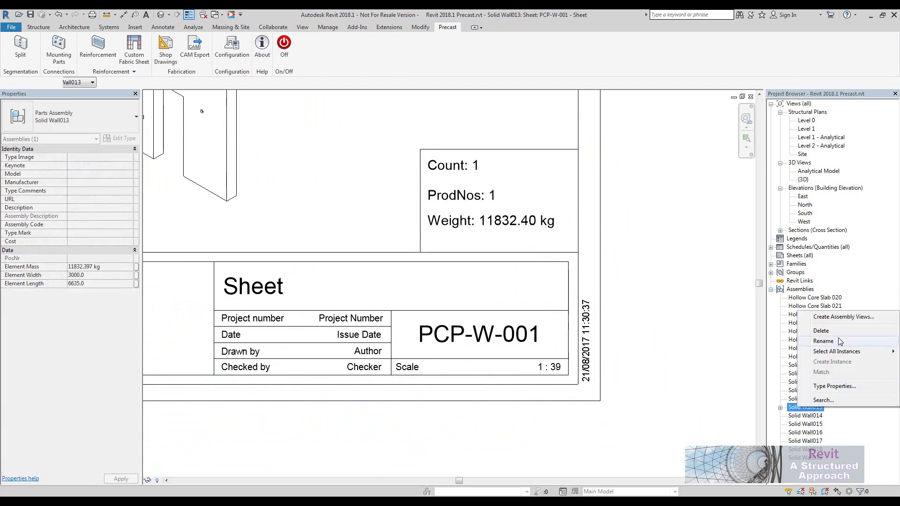
left_click(839, 342)
type("PCP-W-001")
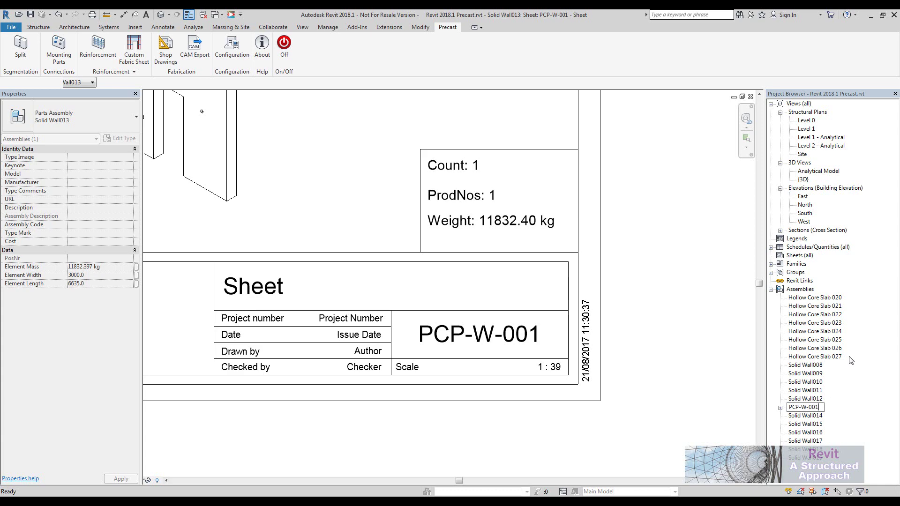
key("Return")
left_click(640, 395)
Examine the overall PCP-W-001 sheet and the centre-of-gravity marker with its coordinates on the wall elevation.
scroll(553, 403, "down", 3)
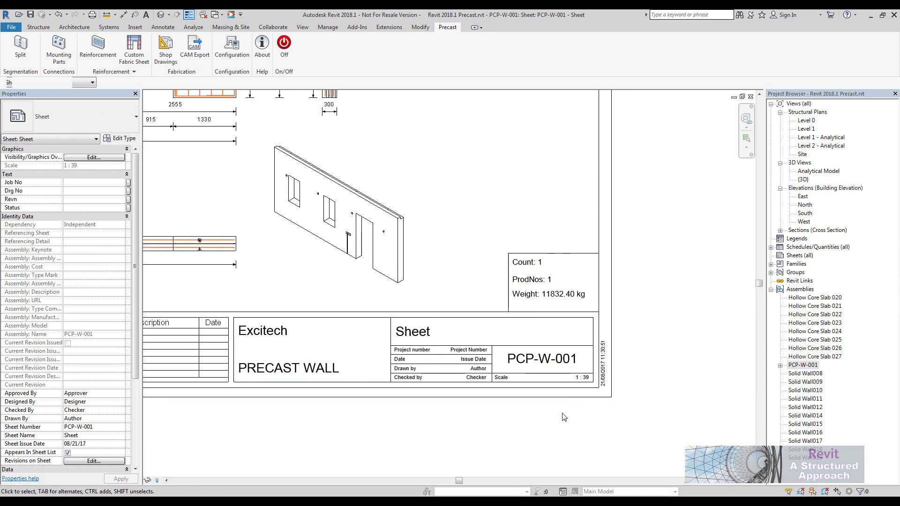
scroll(502, 414, "down", 2)
middle_click_drag(507, 415, 538, 411)
middle_click_drag(366, 413, 534, 466)
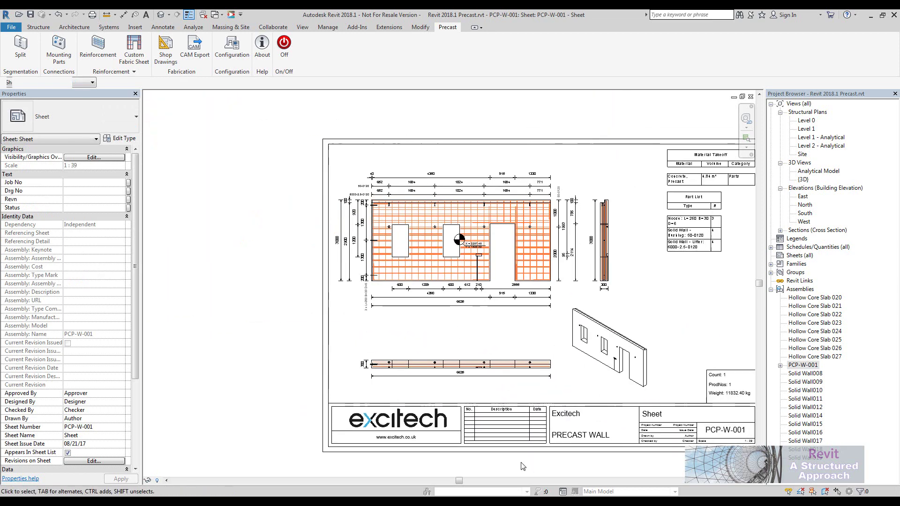
scroll(468, 246, "up", 6)
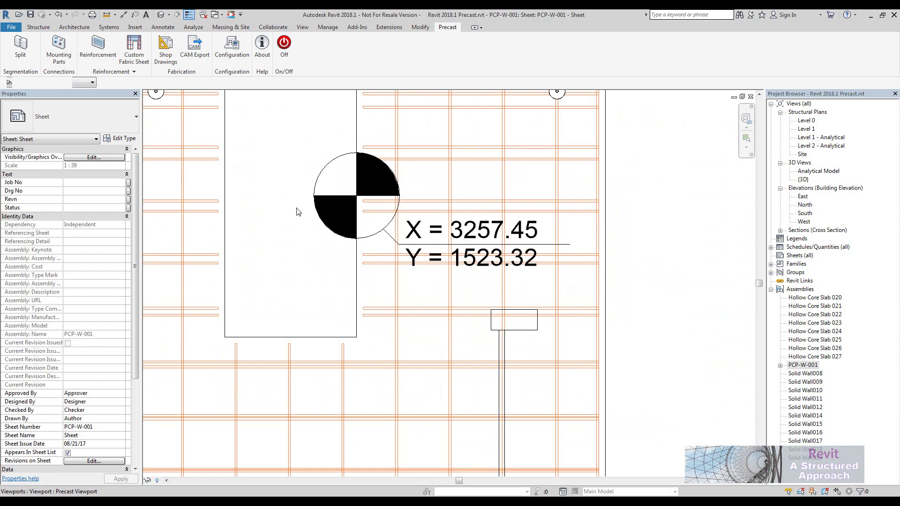
scroll(405, 217, "down", 6)
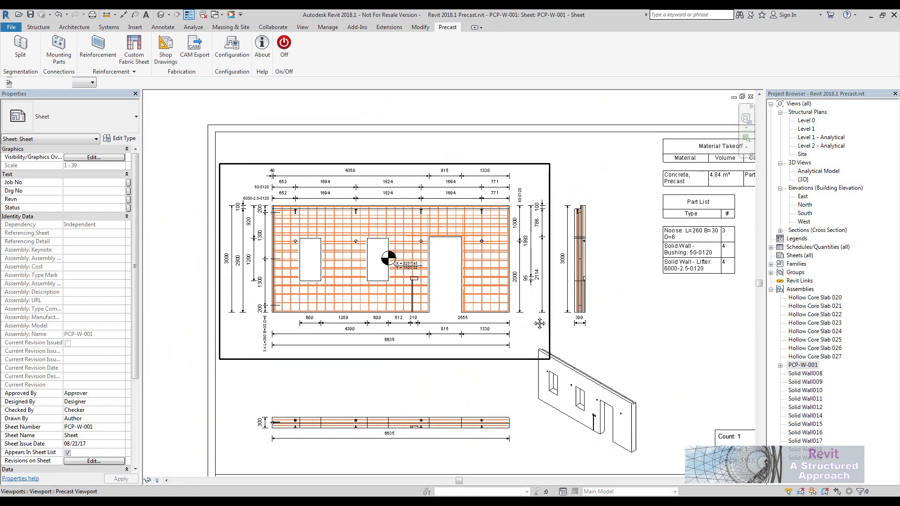
Try to generate a CAM export in UniCAM (Unitechnik v5.2) format to the desktop folder and dismiss the resulting message.
left_click(195, 46)
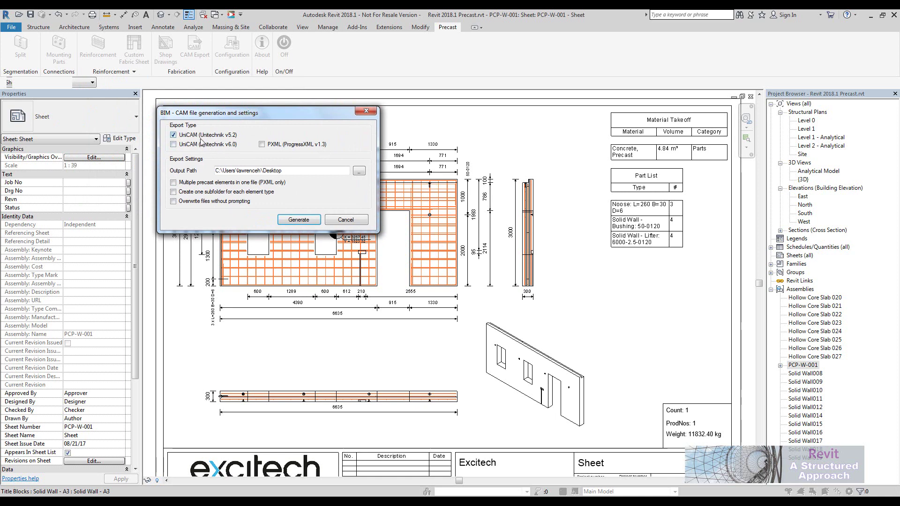
left_click(307, 220)
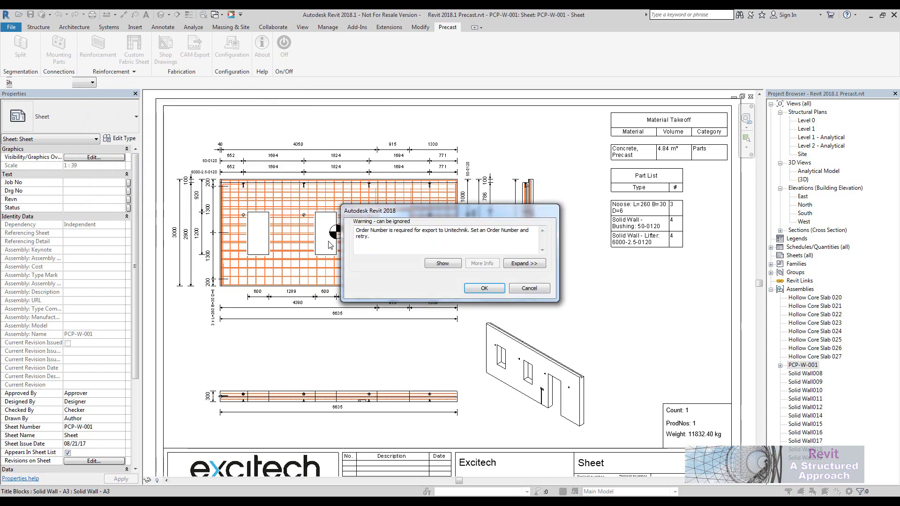
left_click(484, 288)
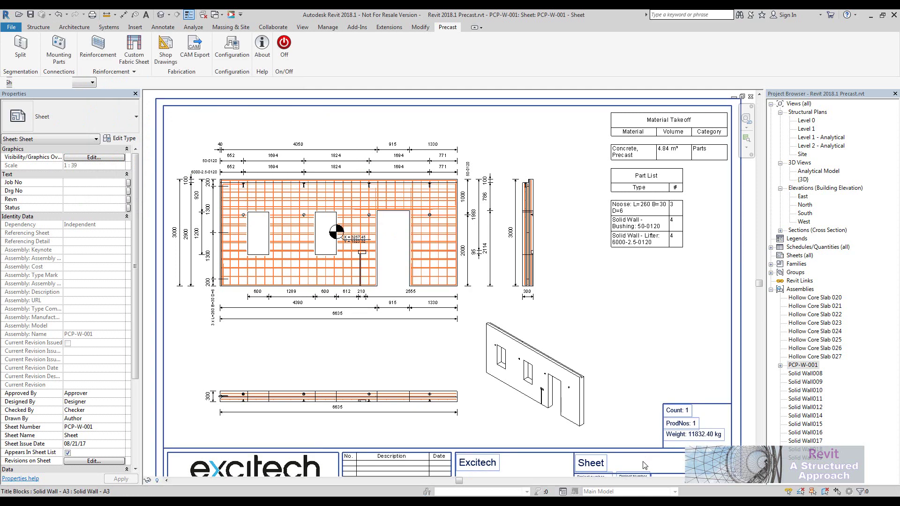
Return from the PCP-W-001 sheet to the {3D} view and examine the building with its reinforced ground-floor wall panel.
middle_click_drag(567, 287, 530, 269)
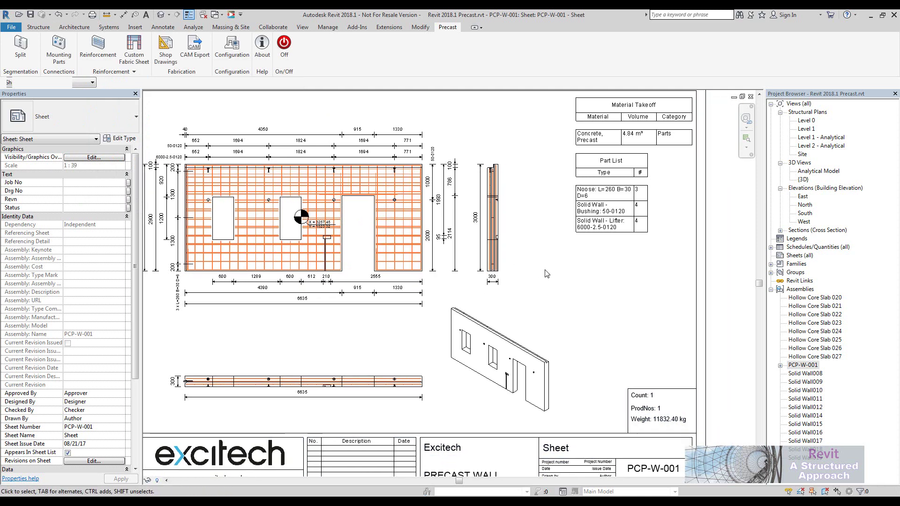
scroll(546, 270, "down", 1)
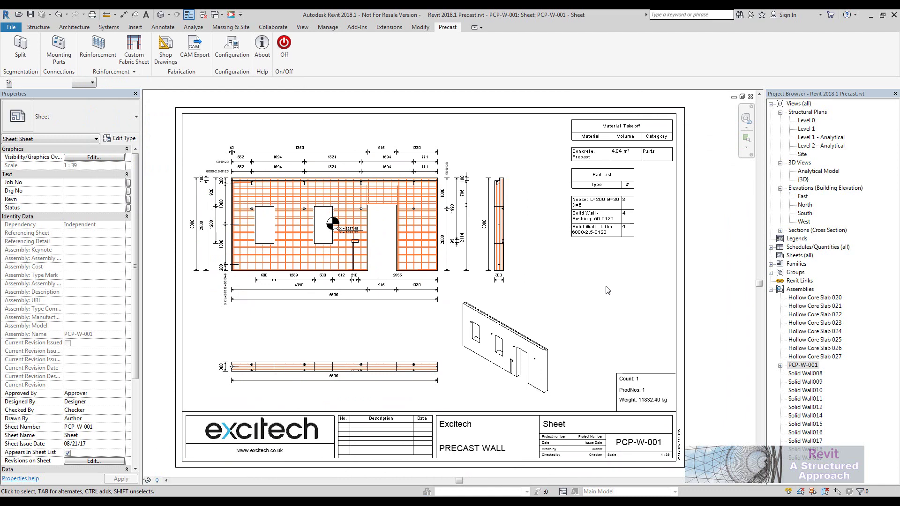
double_click(803, 179)
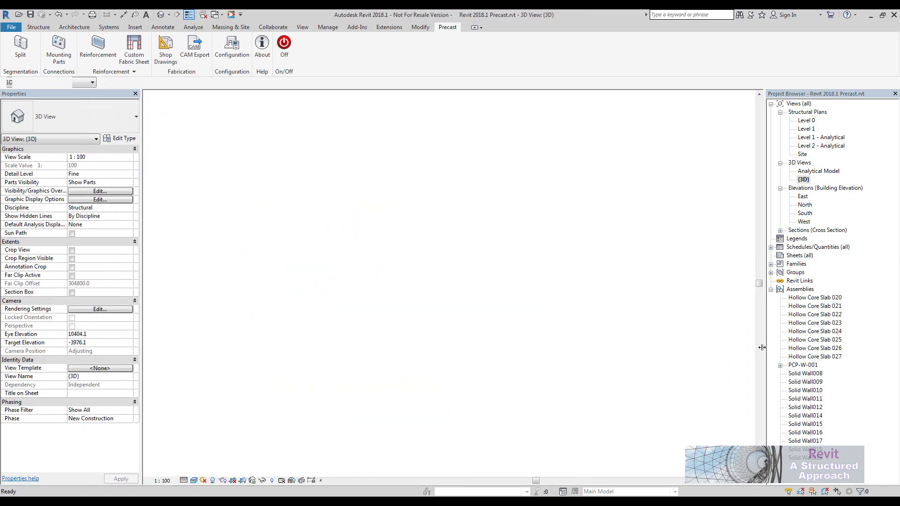
scroll(683, 341, "up", 5)
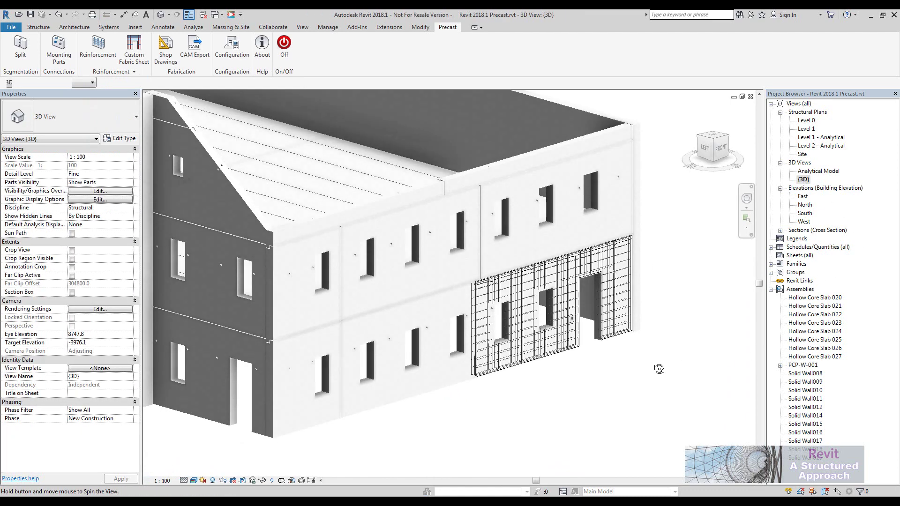